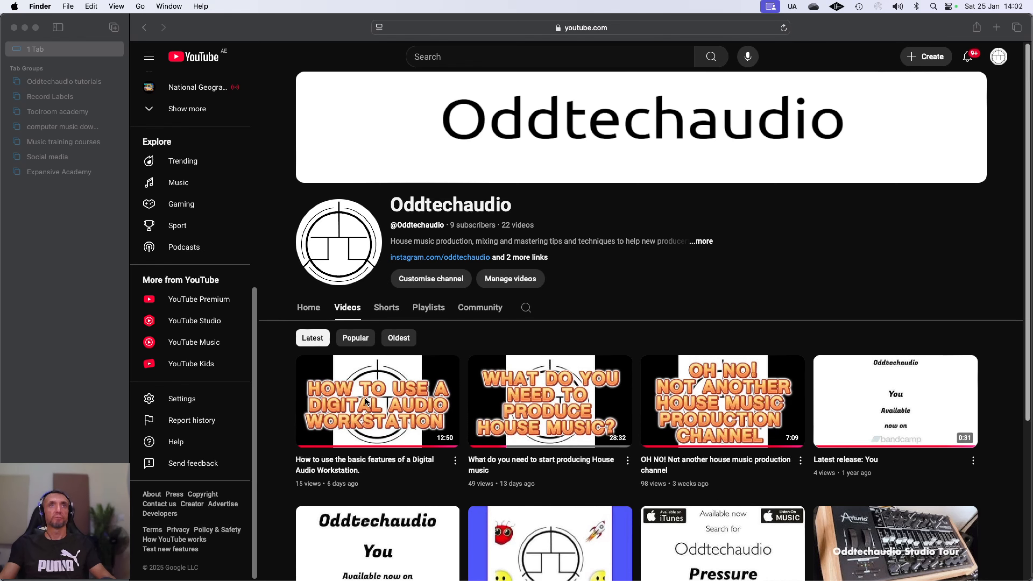
Step: Hide Safari to reveal the house beat project, play the beat, then return to the start
left_click(24, 27)
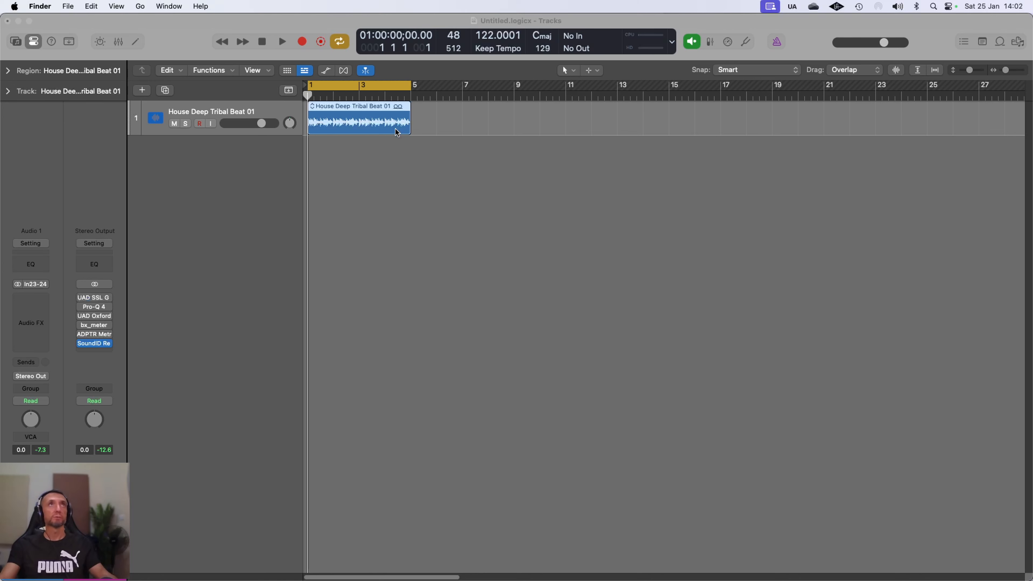
left_click(283, 42)
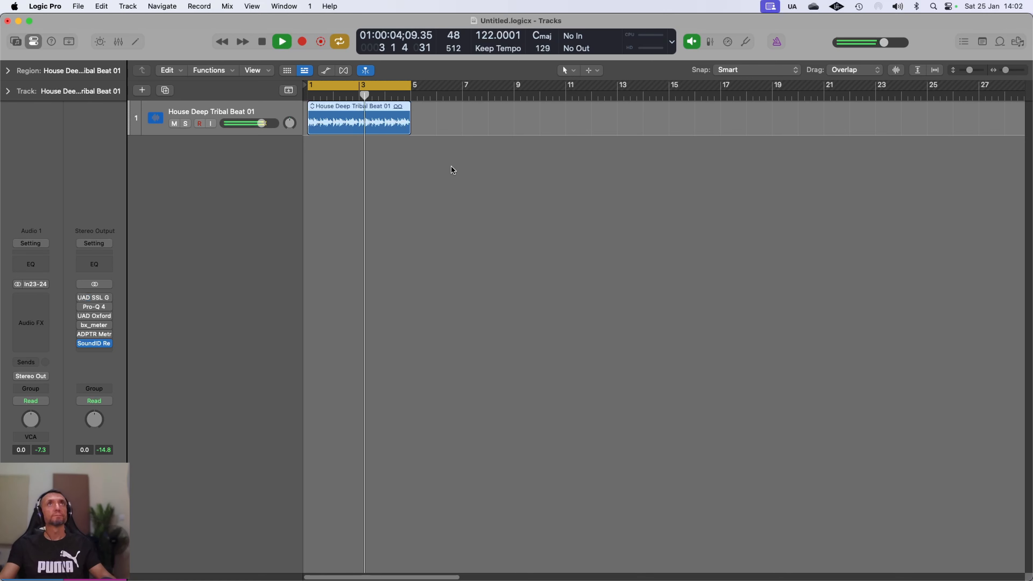
left_click(261, 43)
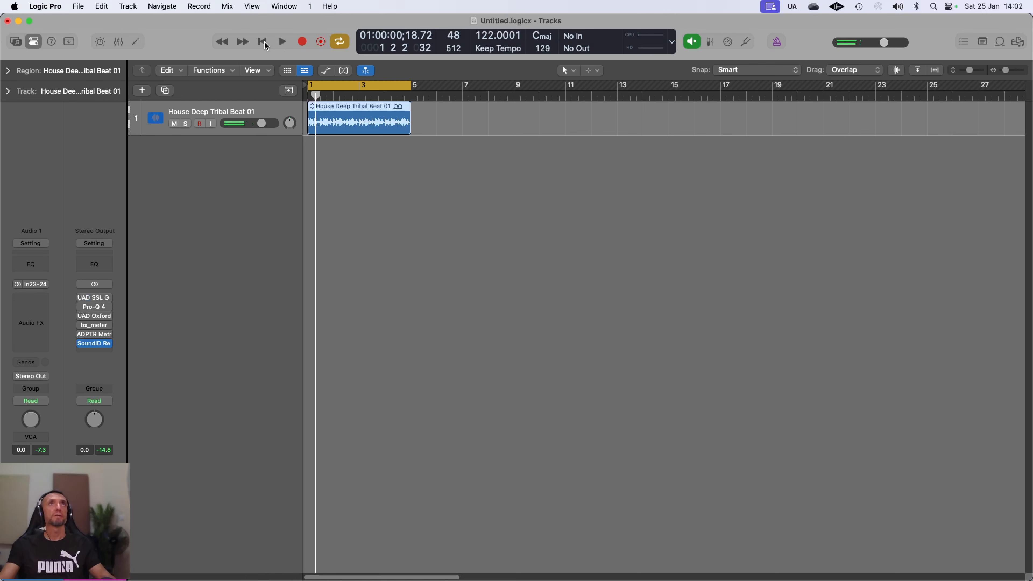
left_click(262, 42)
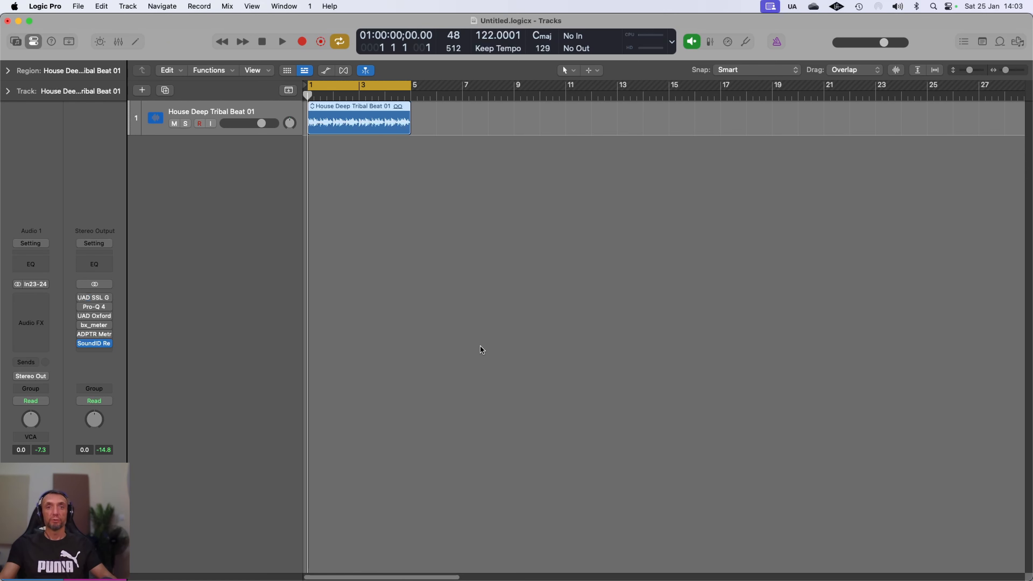
Step: Open the UAD SSL G Bus Compressor from the Stereo Out insert slot
left_click(101, 302)
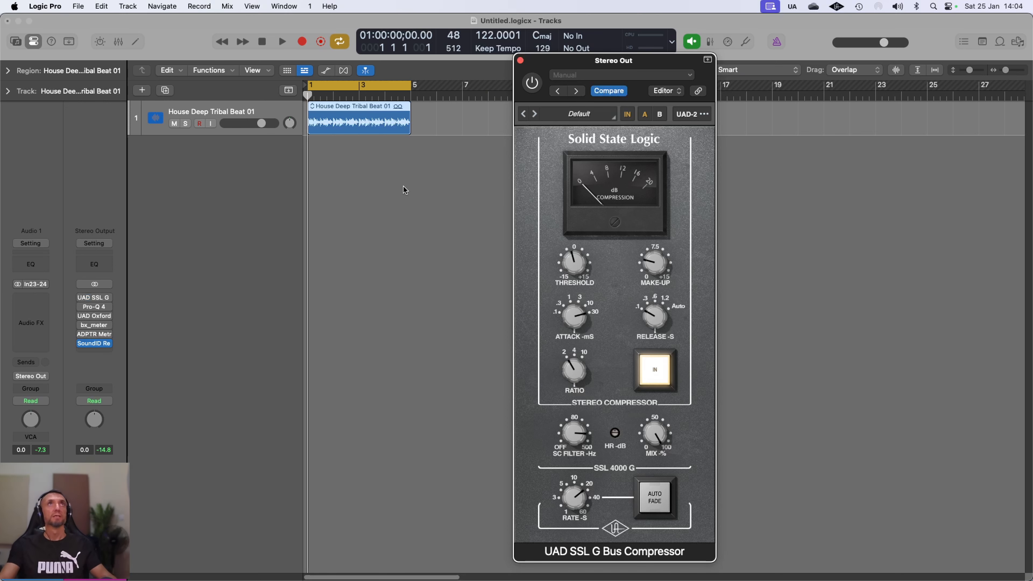
Step: During playback, A/B the SSL G Bus Compressor in and out, leave it on, and close it
left_click(283, 41)
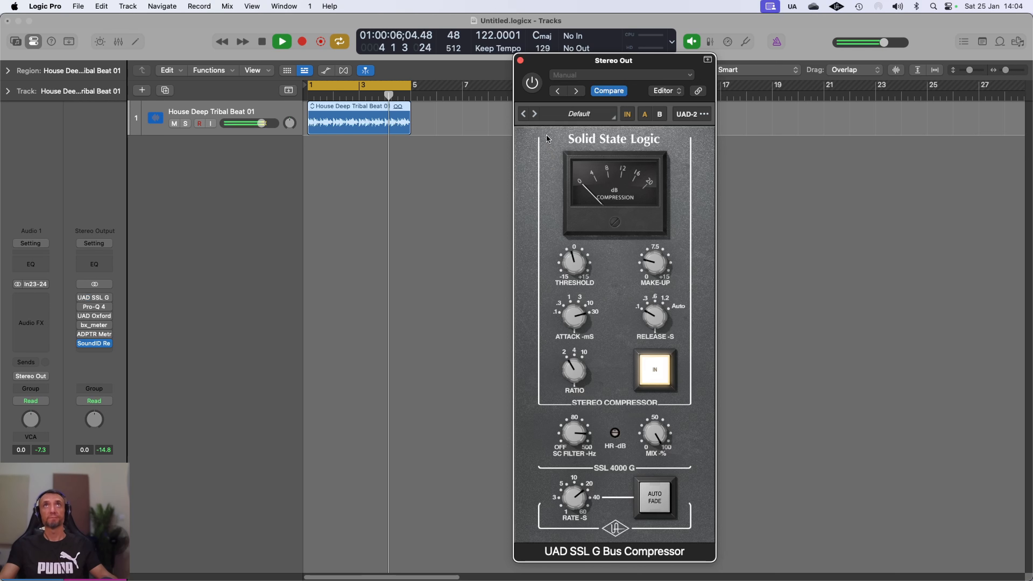
left_click(533, 84)
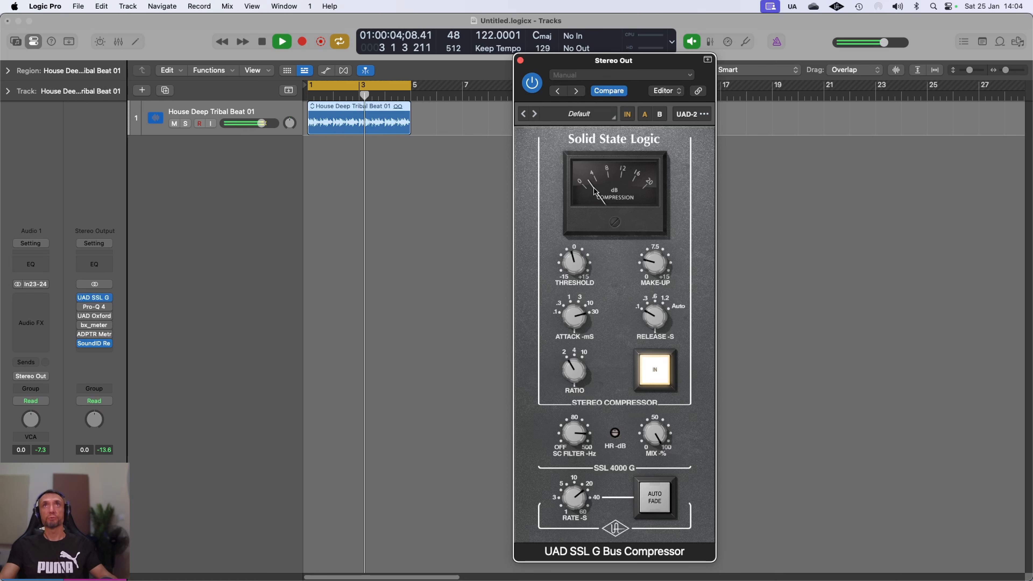
left_click(536, 84)
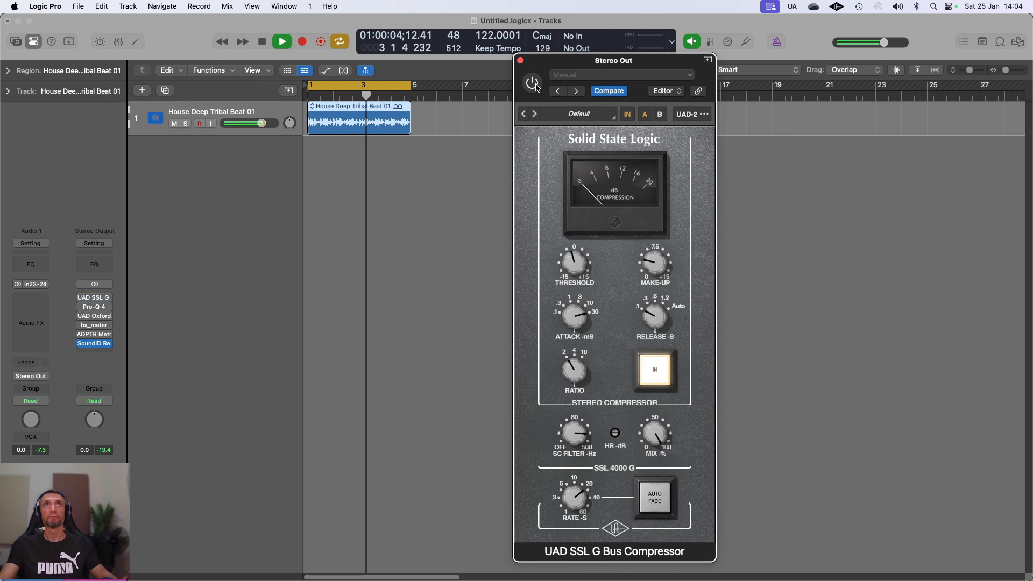
left_click(536, 85)
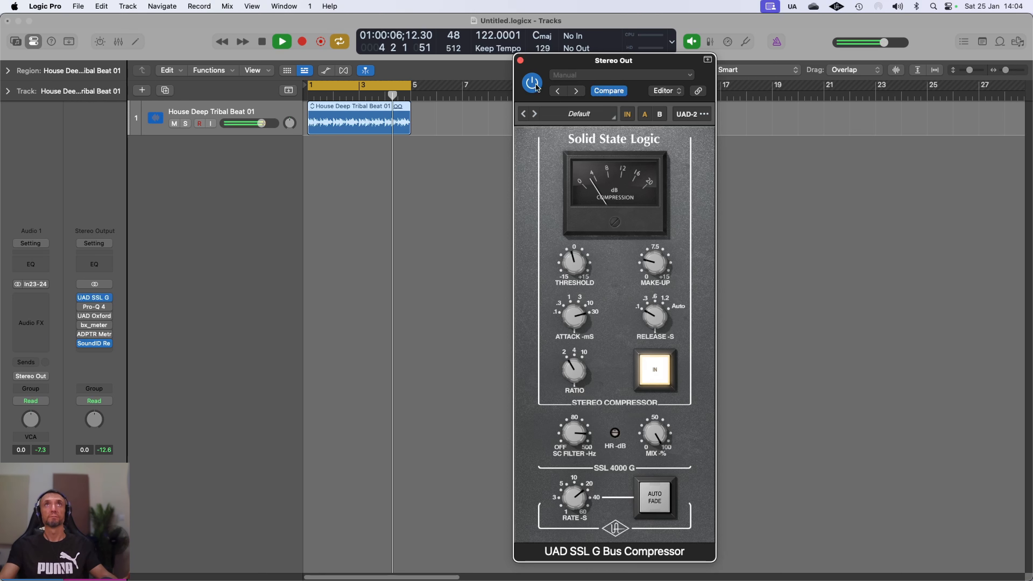
left_click(536, 84)
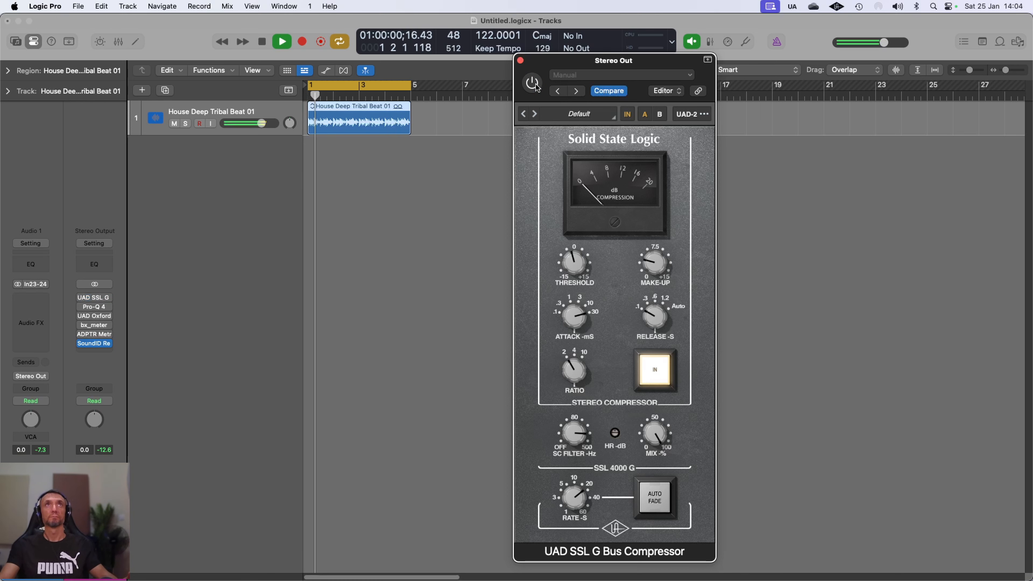
left_click(536, 84)
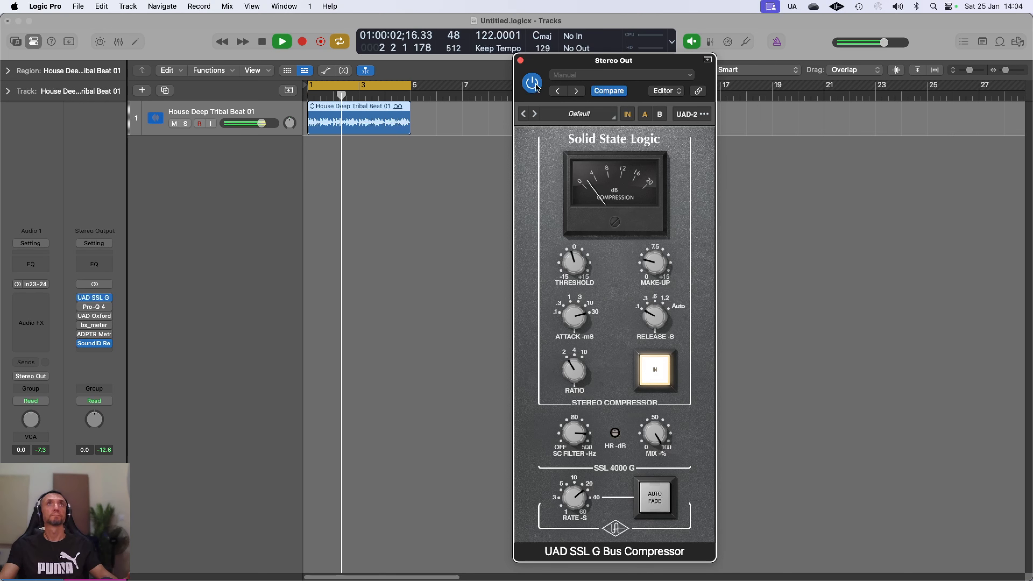
left_click(536, 84)
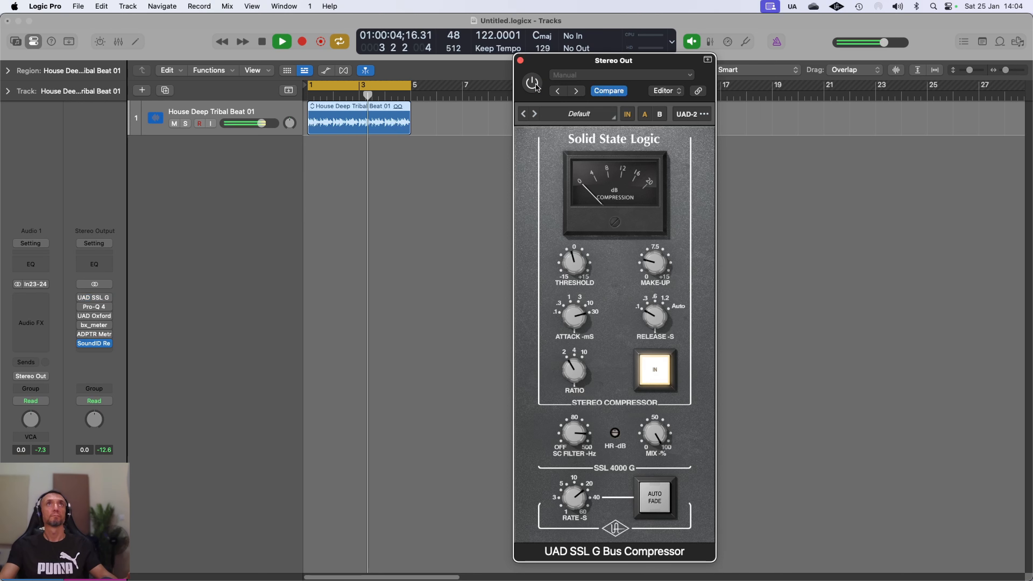
left_click(536, 84)
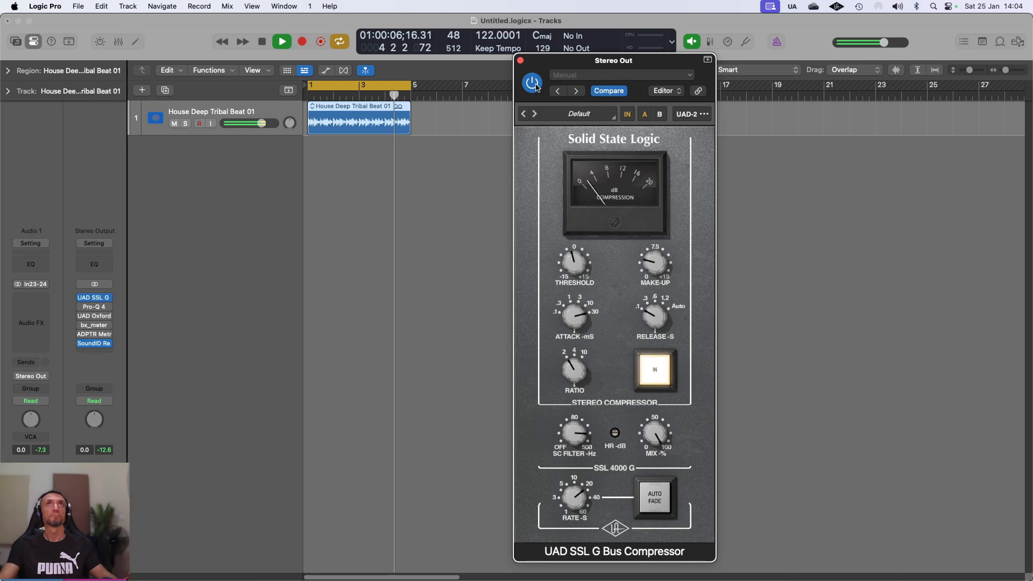
left_click(265, 41)
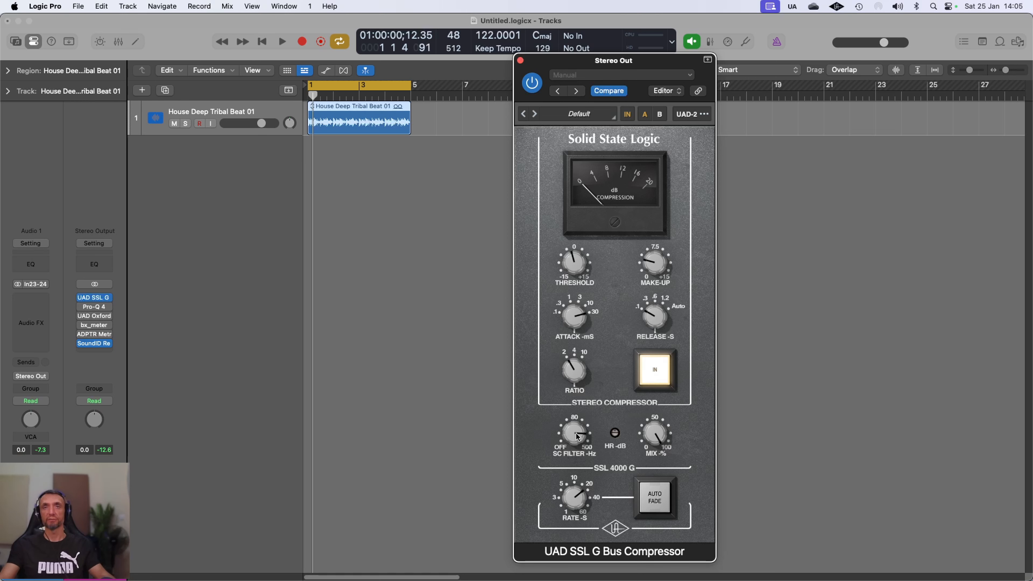
left_click(520, 60)
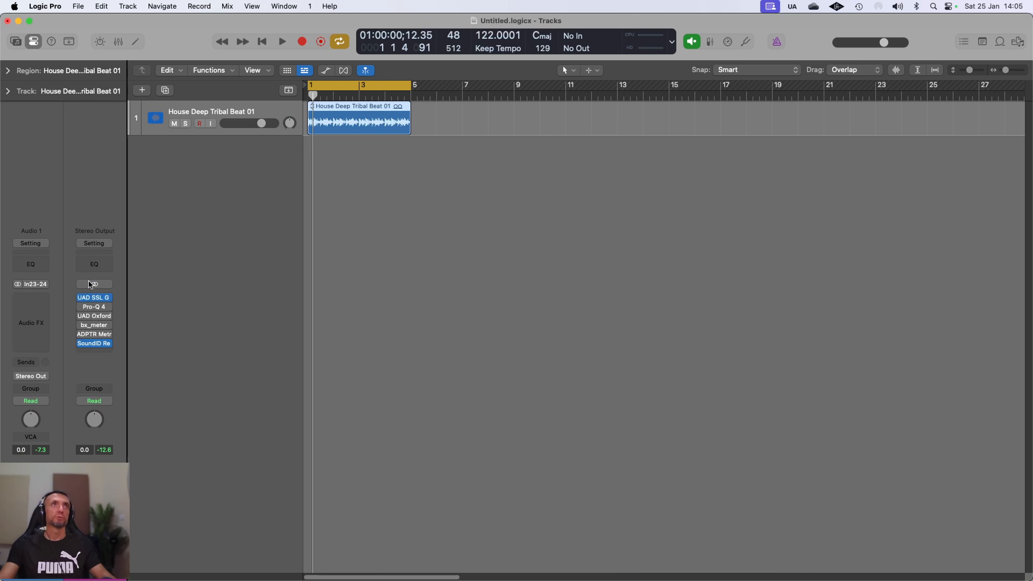
Step: Open FabFilter Pro-Q 4 from the Stereo Out insert slot
left_click(95, 307)
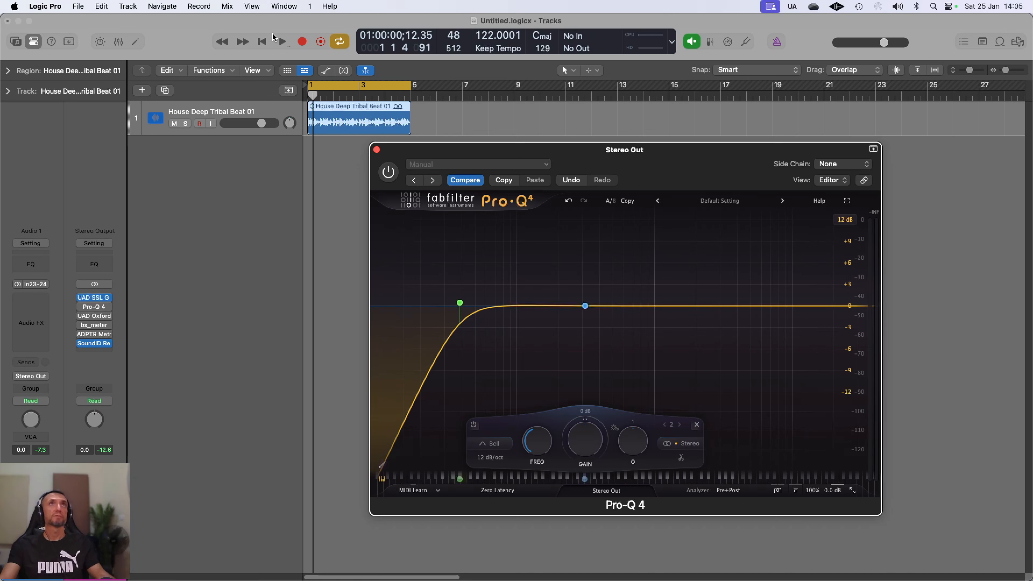
Step: Switch Pro-Q 4 on during playback, lower the low-cut frequency, stop, and check its 12 dB/oct slope
left_click(281, 42)
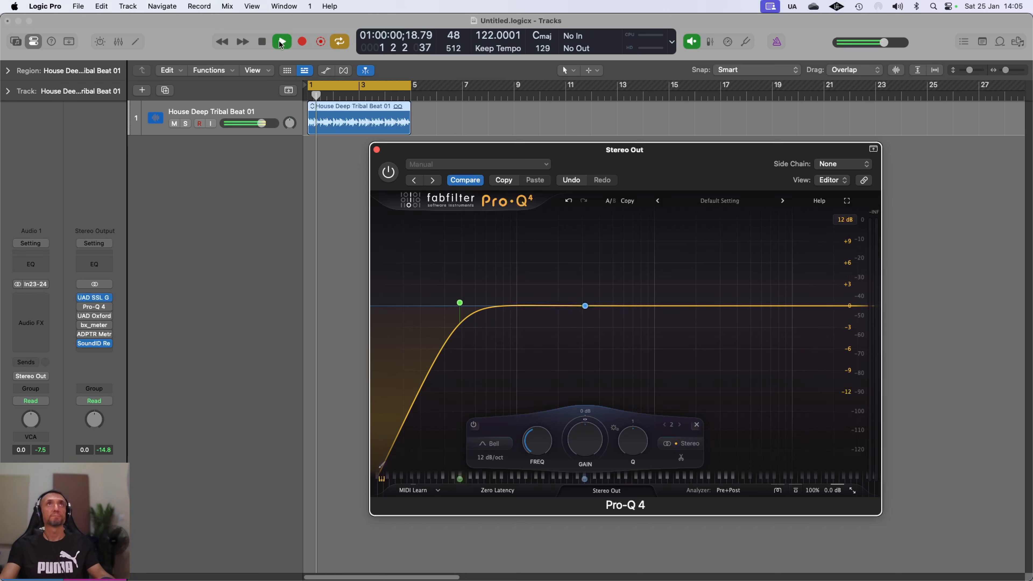
left_click(389, 172)
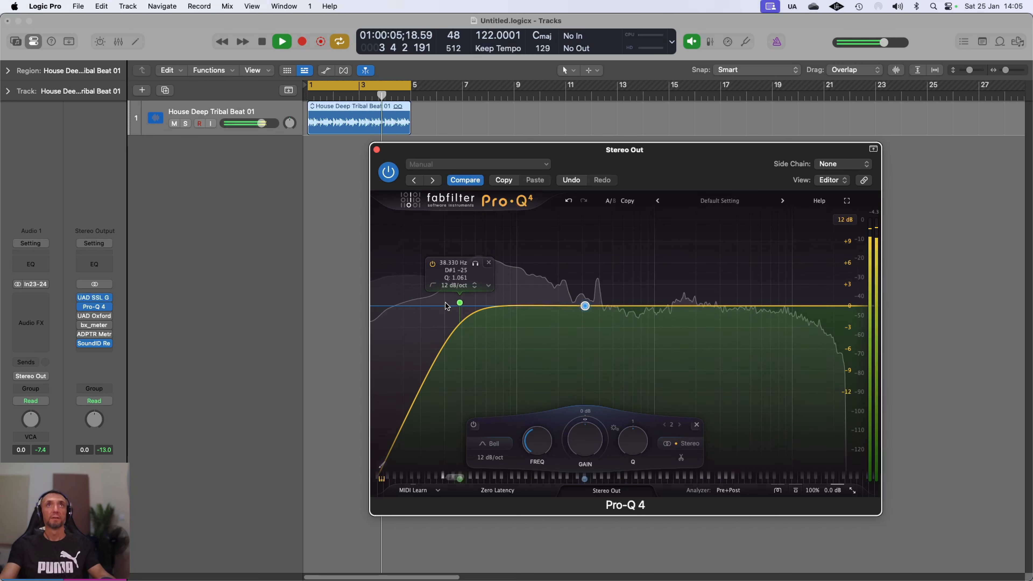
left_click_drag(459, 303, 435, 302)
left_click(262, 41)
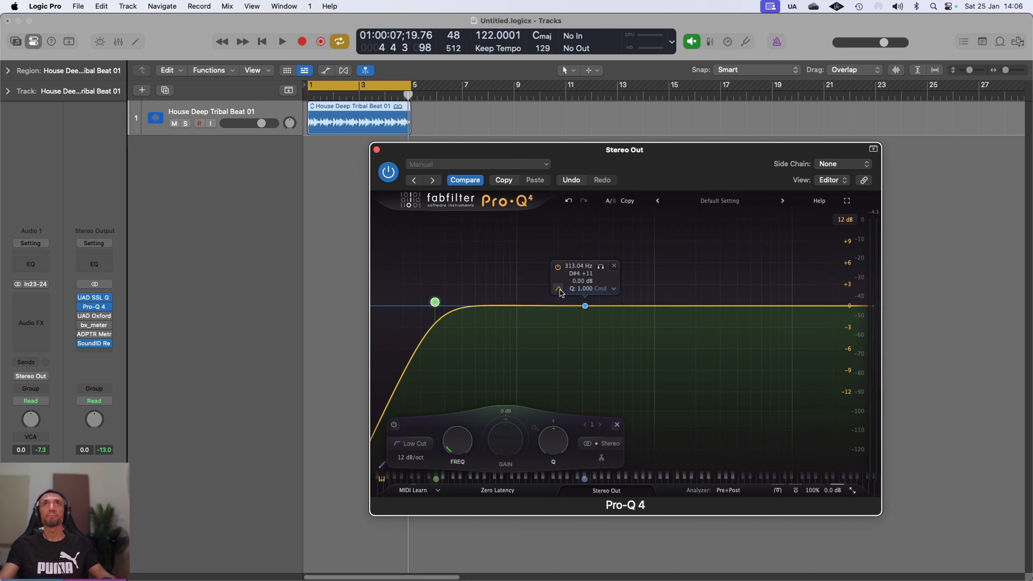
mouse_move(560, 291)
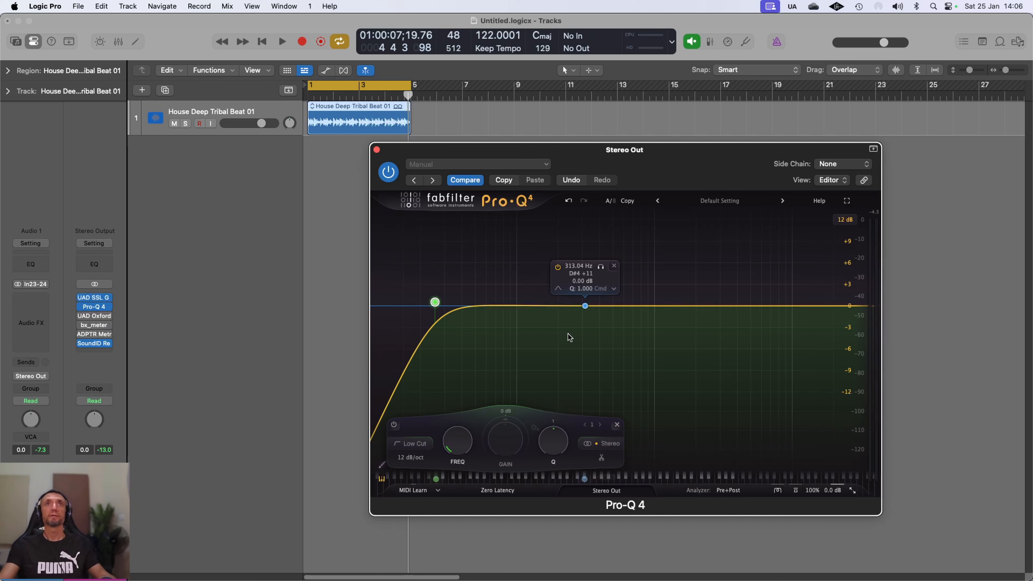
left_click(420, 458)
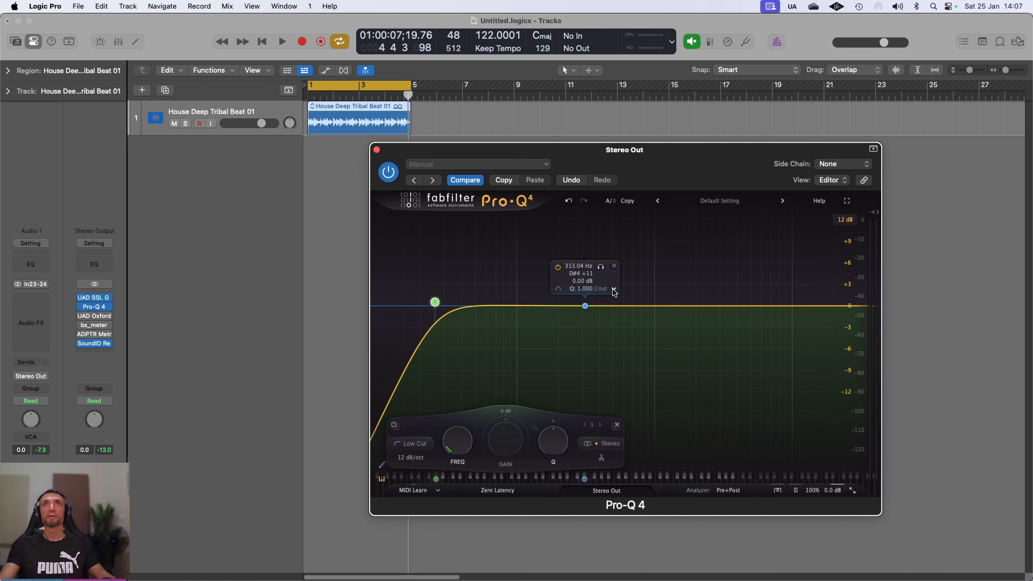
Step: Browse the 313 Hz band's options menu (Shape, Slope, Make Spectral) and dismiss it unchanged
left_click(614, 290)
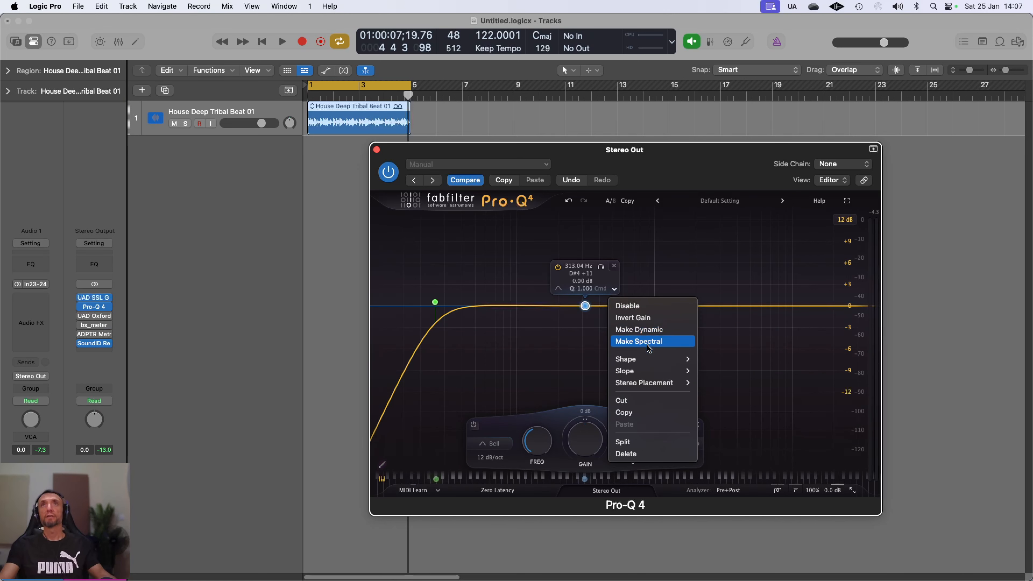
mouse_move(647, 360)
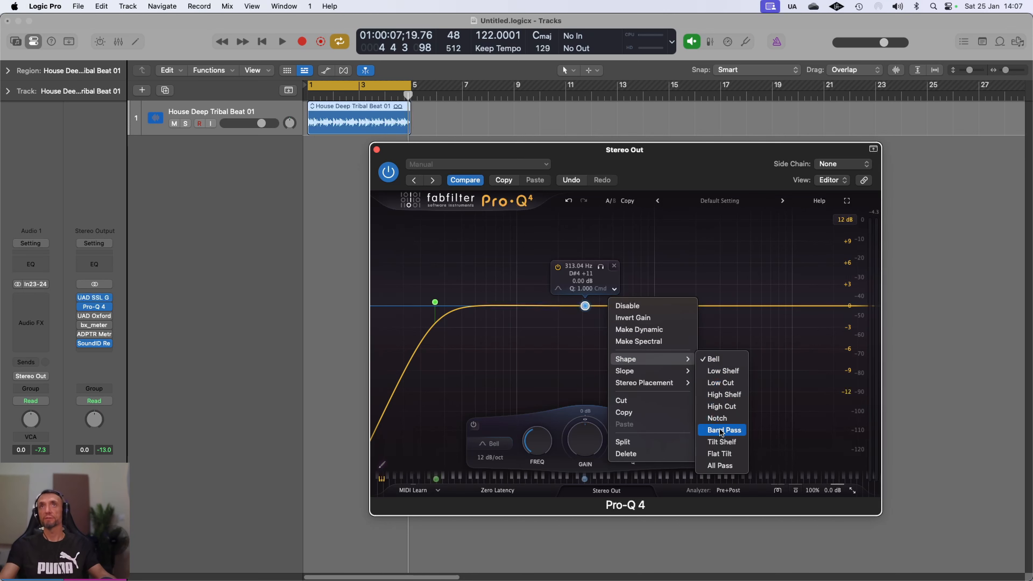
mouse_move(686, 373)
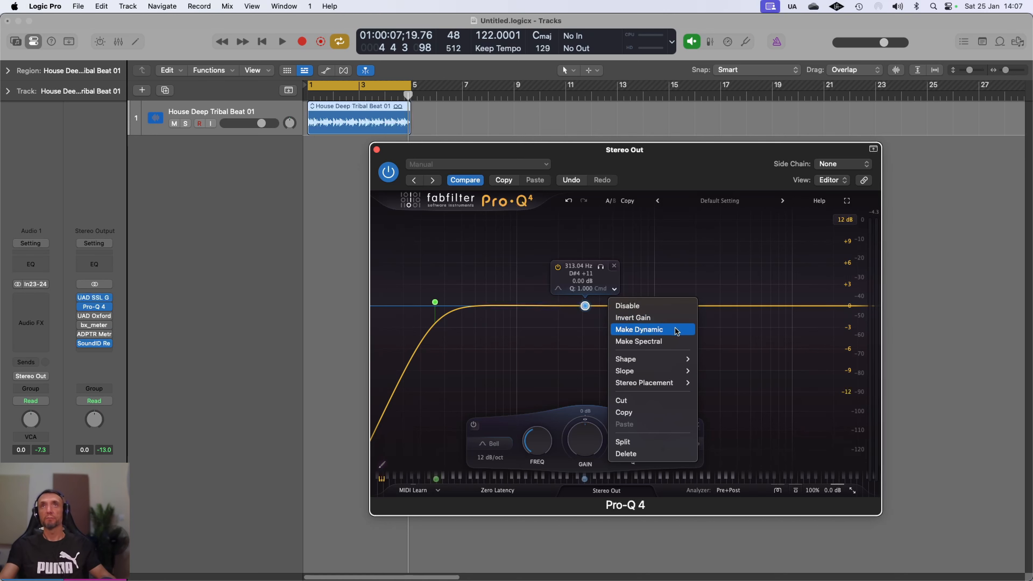
left_click(652, 345)
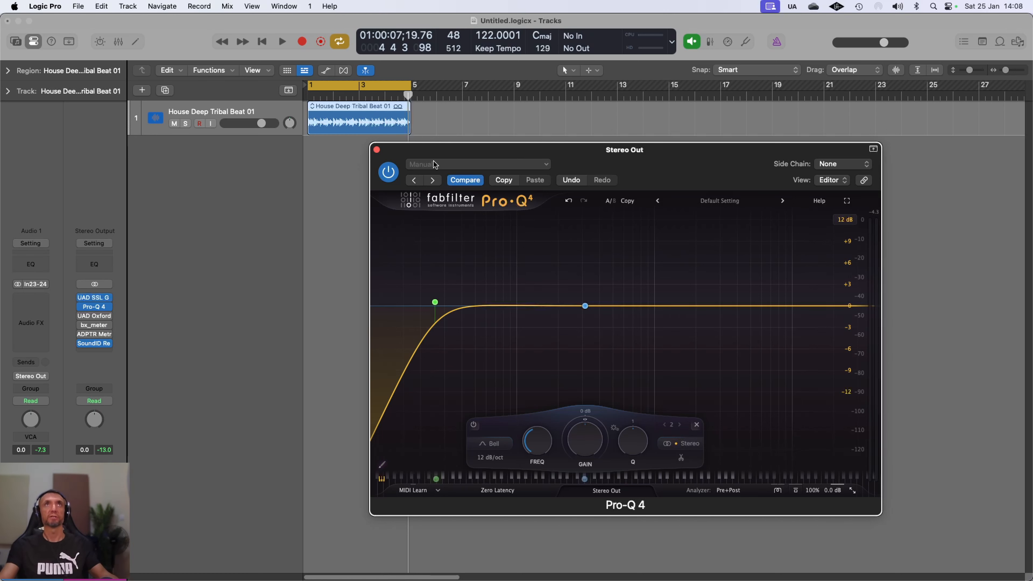
Step: Open the UAD Oxford Limiter at defaults, close Pro-Q 4, and move the Oxford window left
left_click(94, 316)
left_click(601, 157)
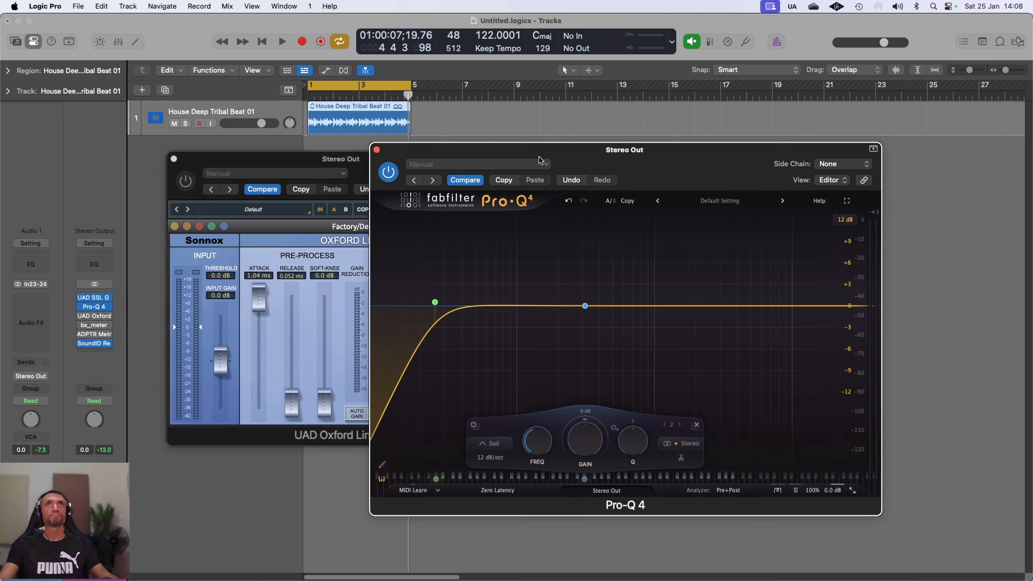
left_click(376, 150)
left_click_drag(368, 158, 591, 184)
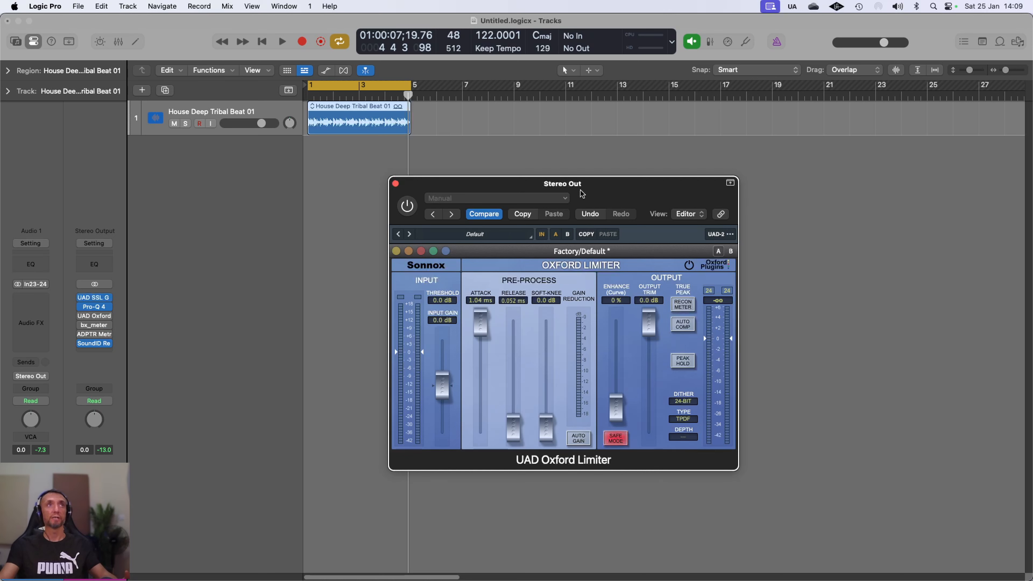
left_click_drag(584, 191, 327, 166)
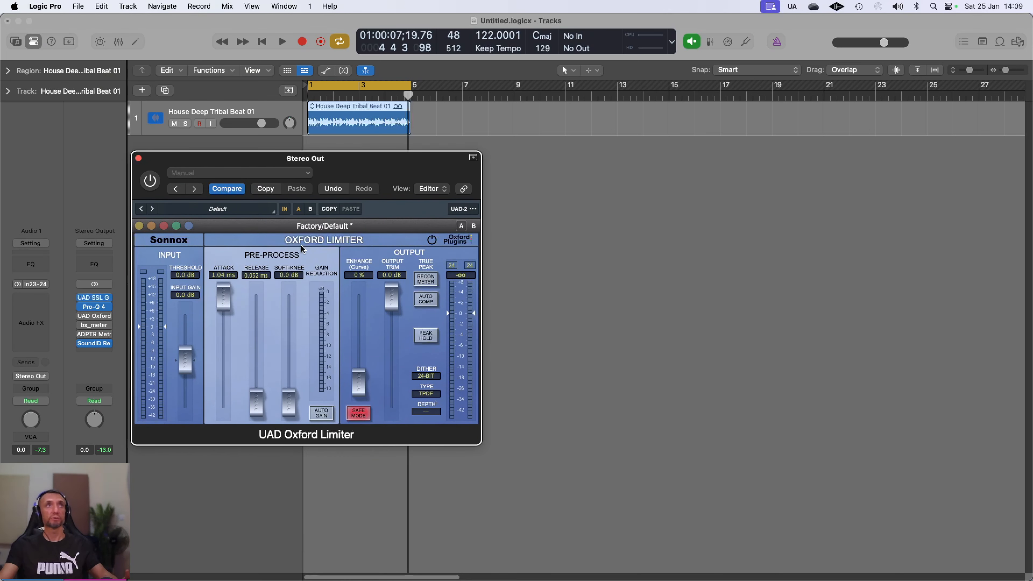
Step: Open bx_meter, then close both the Oxford Limiter and bx_meter windows
left_click(93, 324)
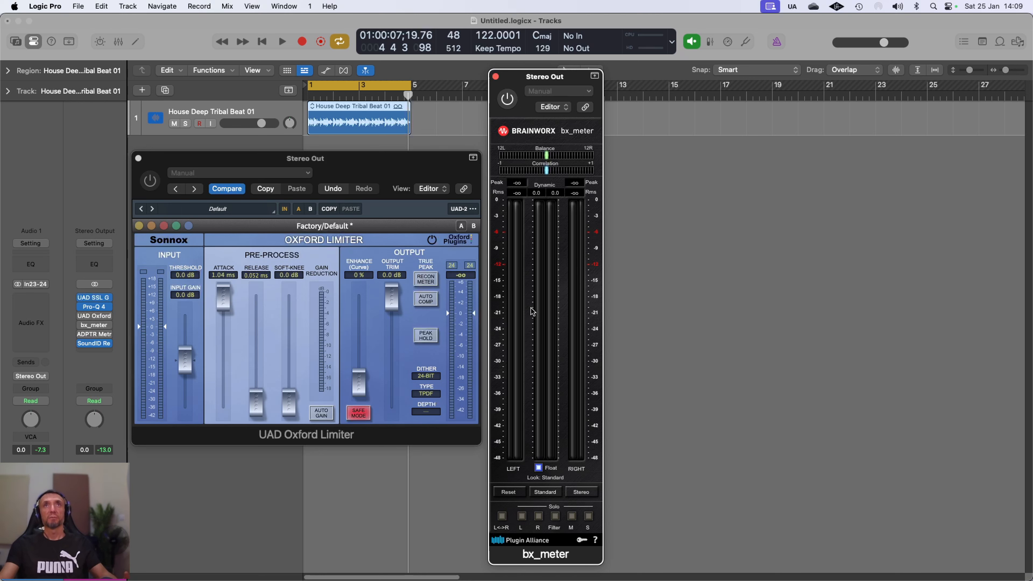
left_click(138, 158)
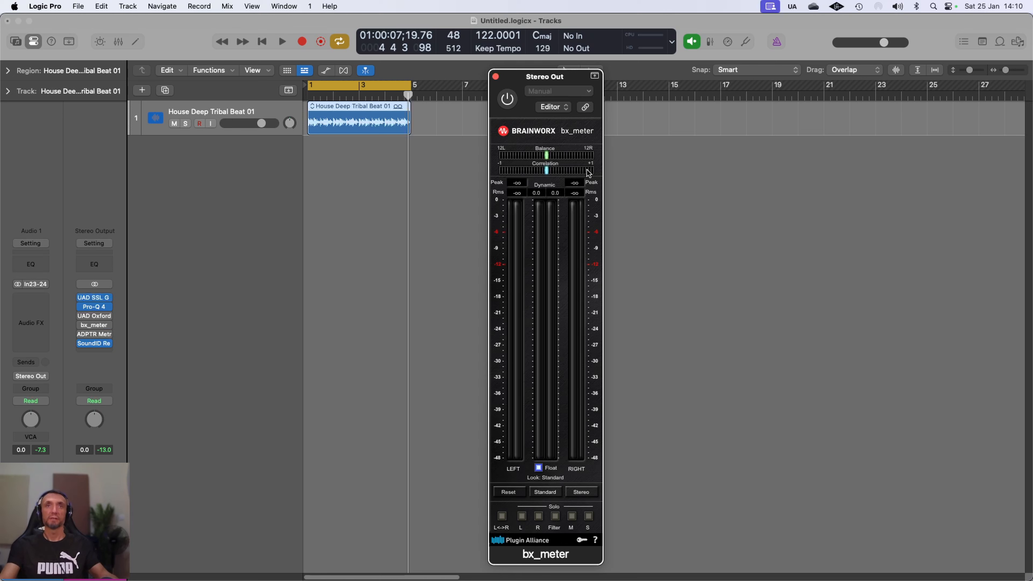
left_click(496, 77)
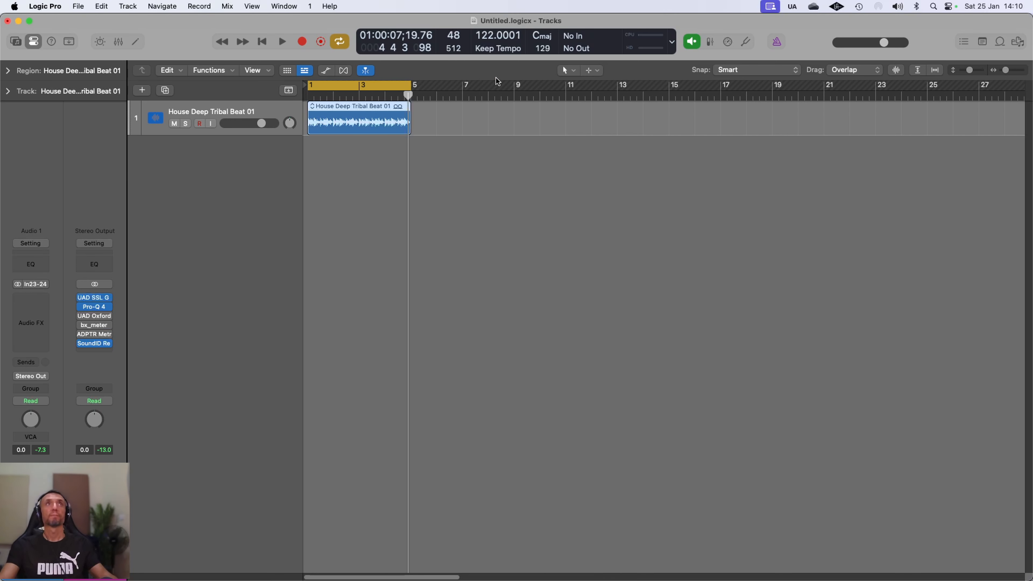
Step: Open ADPTR MetricAB on the Stereo Out, loaded with the reference 'When I Was Seventeen'
left_click(93, 338)
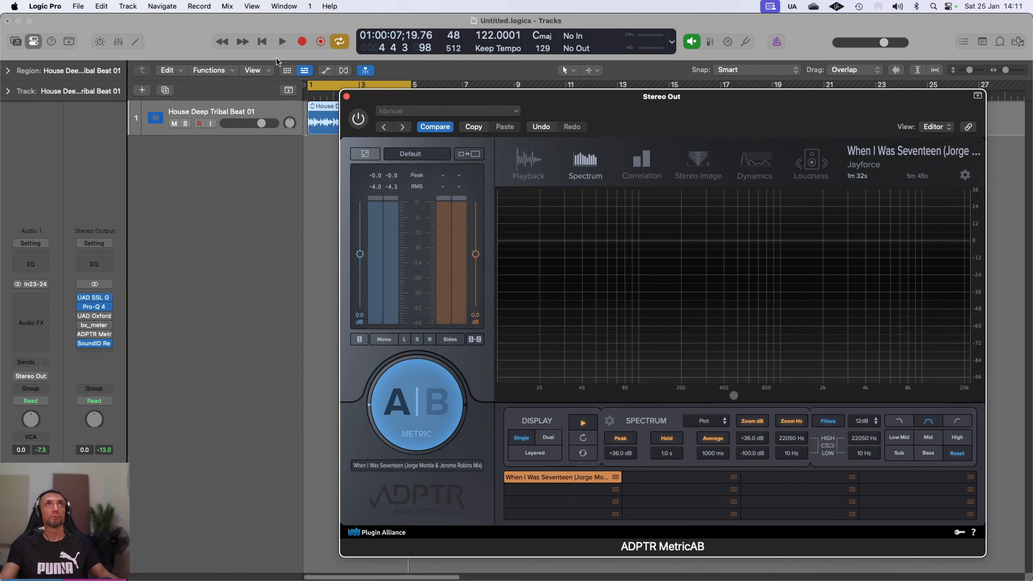
Step: Play the beat, enable MetricAB, and toggle between mix and reference, ending on the mix
left_click(283, 42)
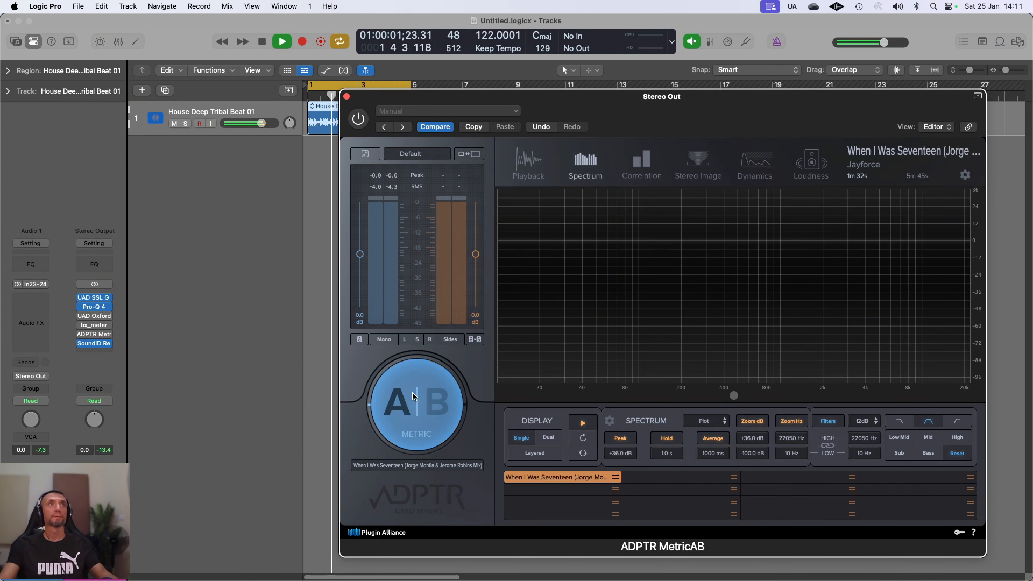
left_click(364, 125)
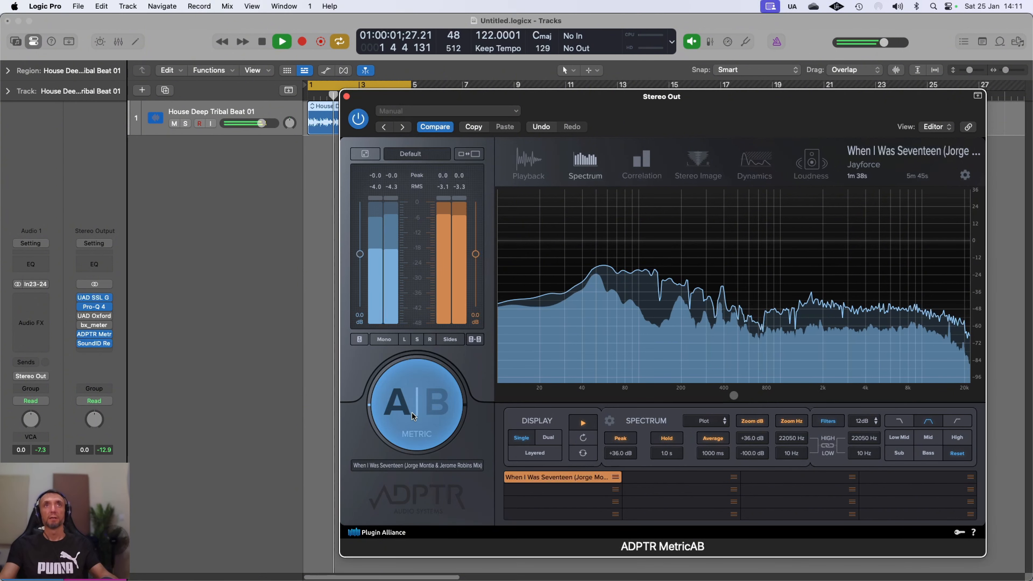
left_click(421, 413)
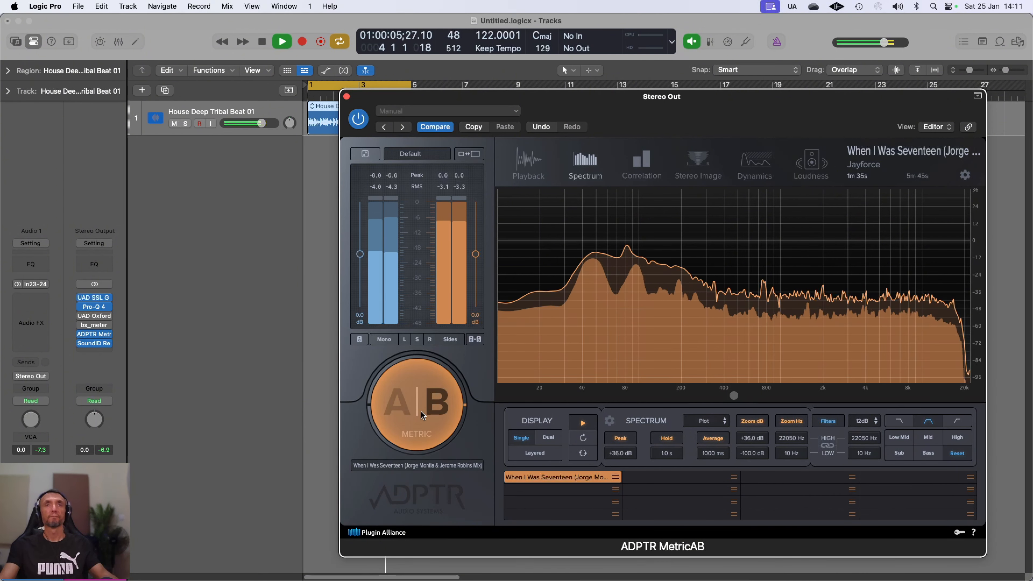
left_click(421, 411)
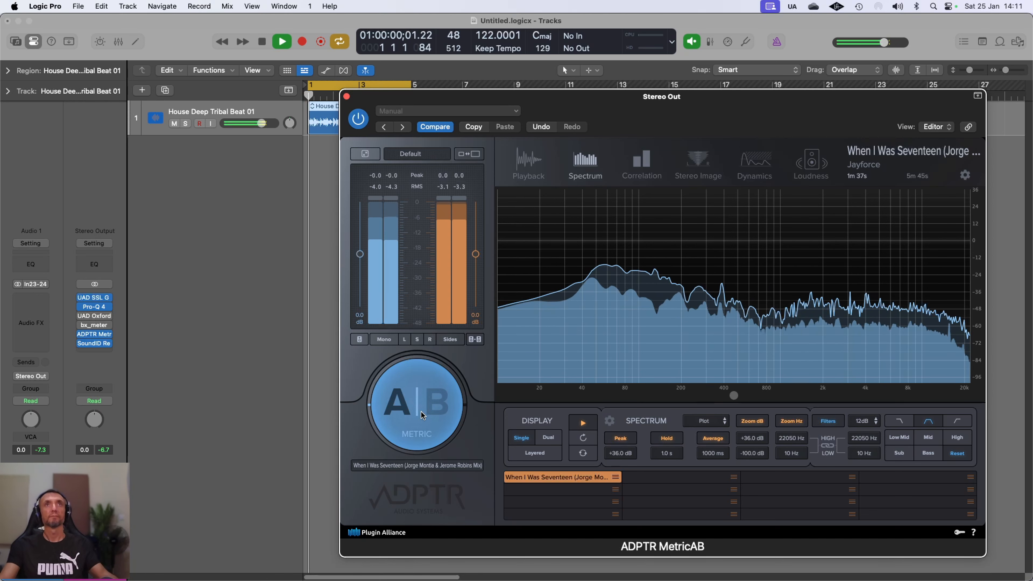
left_click(421, 411)
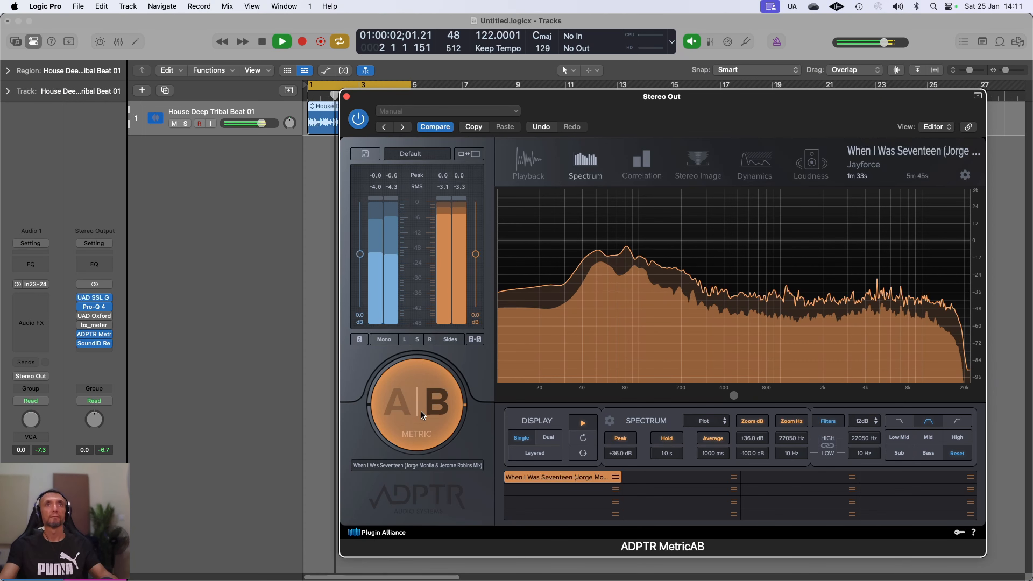
left_click(421, 411)
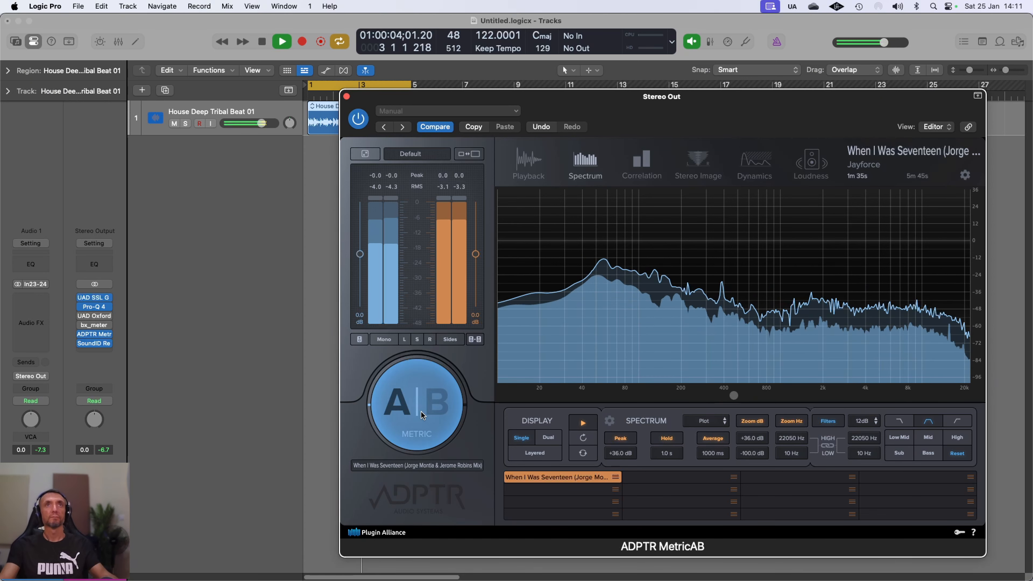
left_click(421, 411)
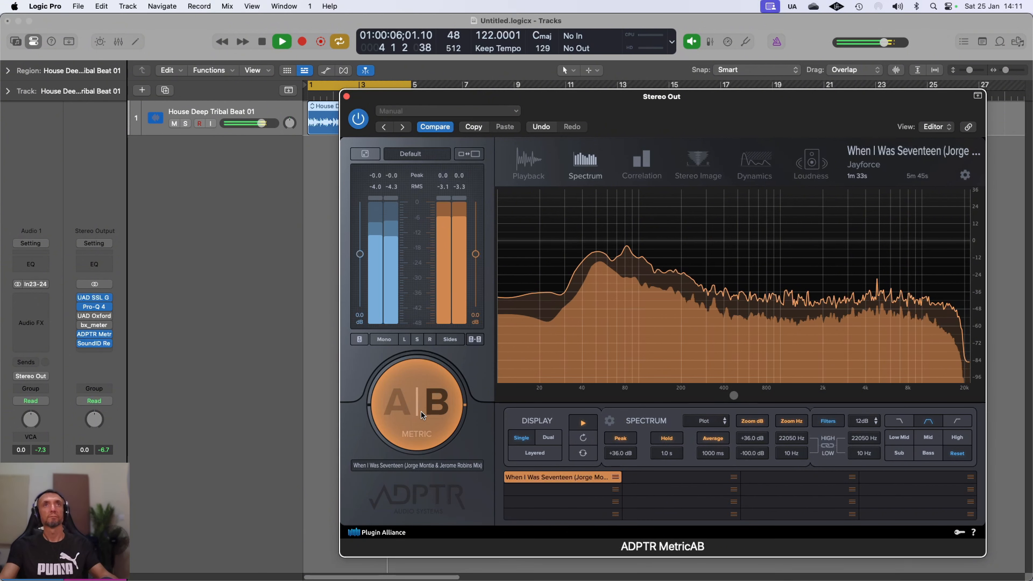
left_click(421, 411)
left_click(273, 48)
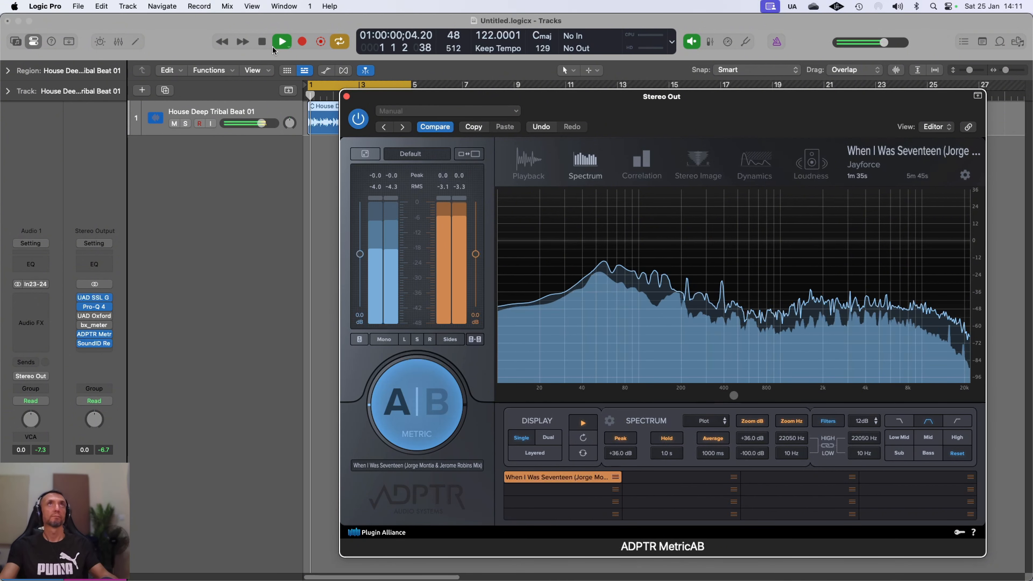
Step: Stop playback so MetricAB's spectrum shows only its peak line
left_click(274, 45)
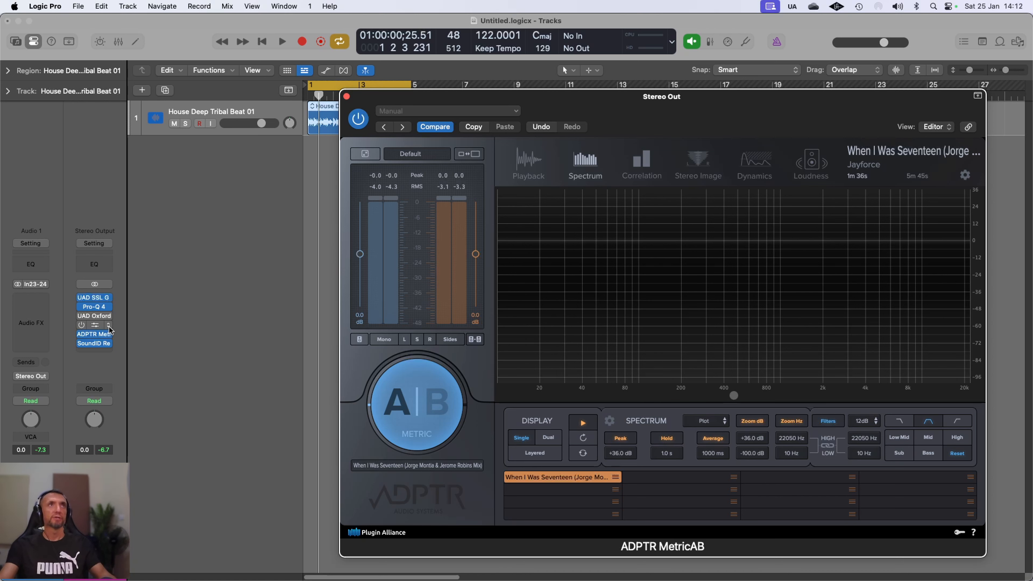
Step: Reopen the UAD Oxford Limiter and place it side by side with the MetricAB window
left_click(97, 317)
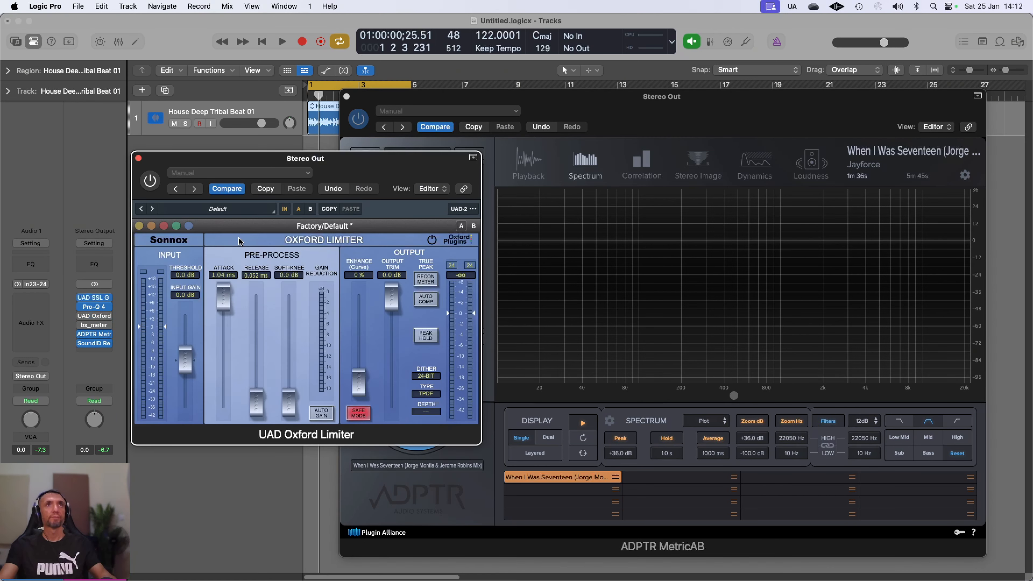
left_click_drag(333, 159, 236, 153)
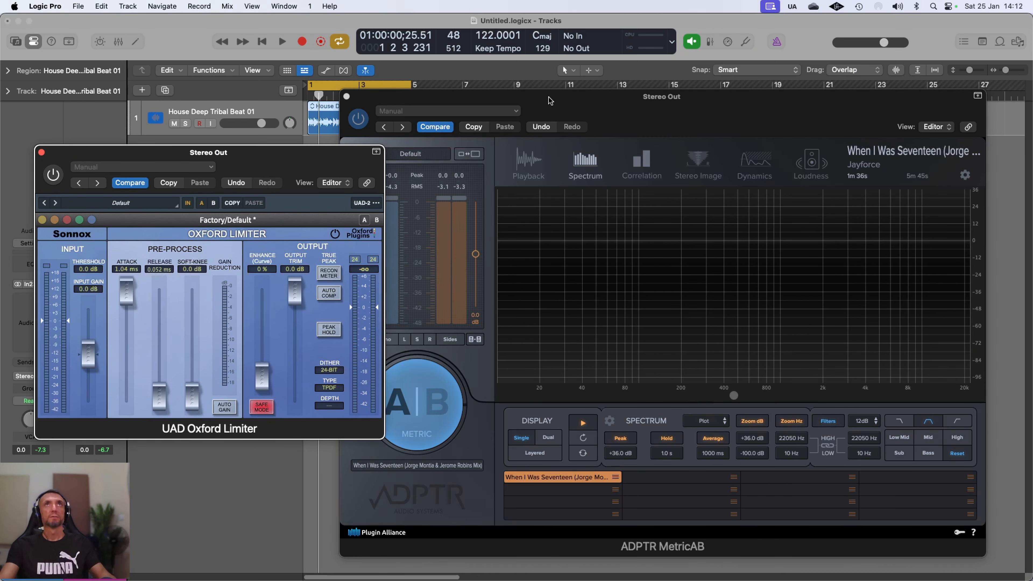
left_click_drag(550, 100, 600, 100)
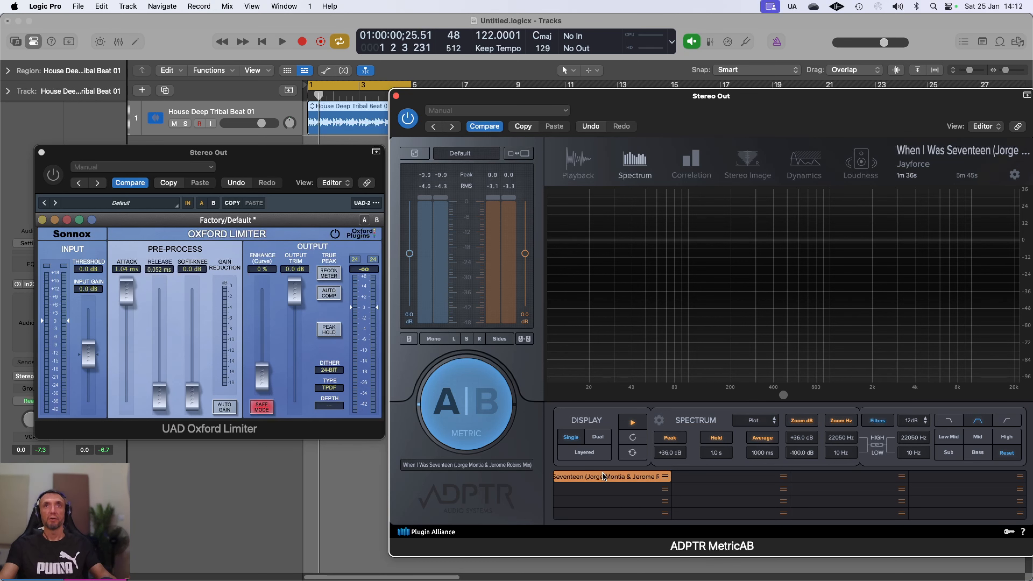
Step: Start playback, switch the Oxford Limiter on and raise its input gain for loudness
left_click(283, 42)
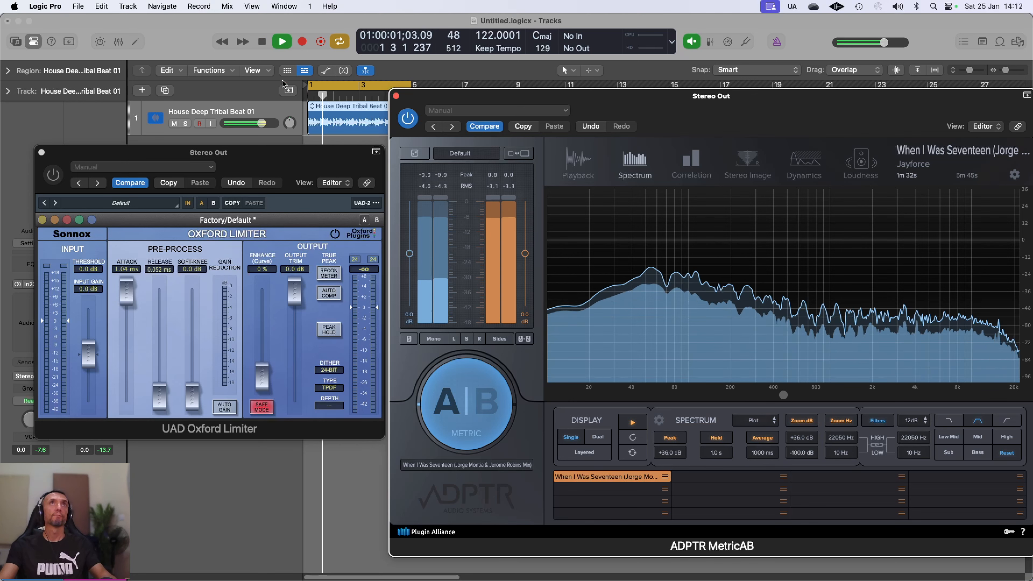
left_click_drag(97, 361, 88, 342)
left_click_drag(87, 342, 88, 353)
left_click(53, 174)
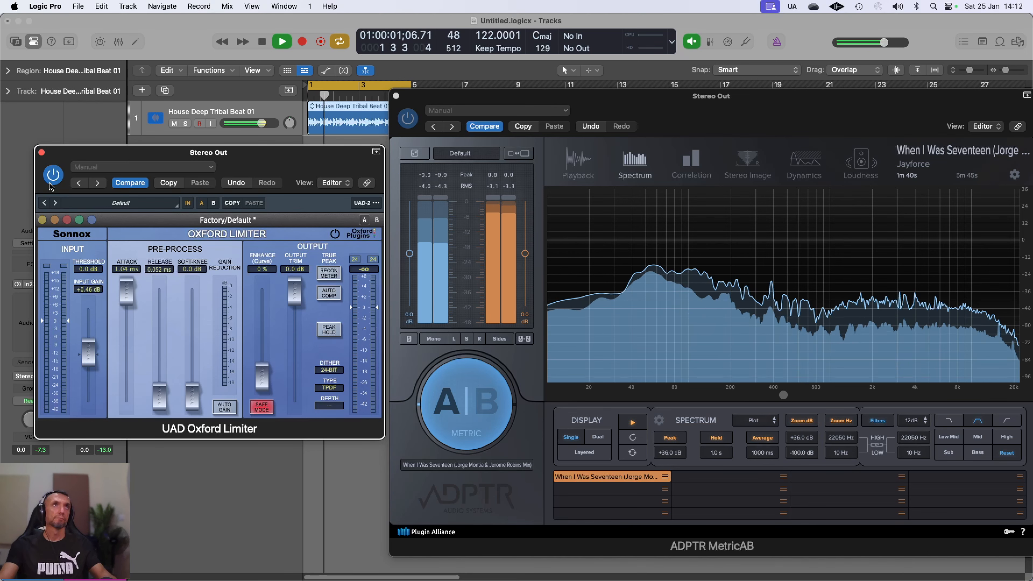
left_click_drag(90, 366, 94, 356)
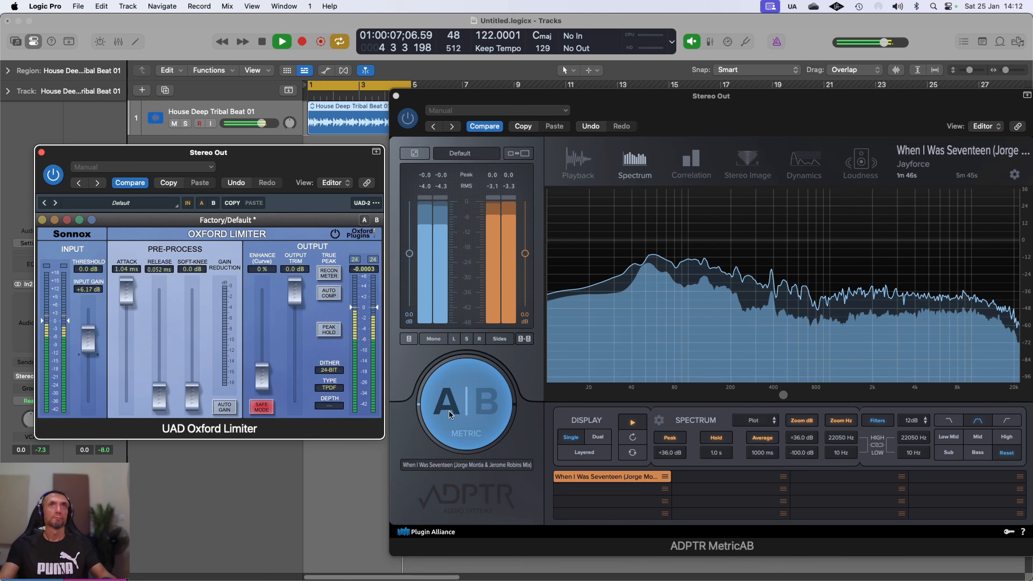
Step: Compare the limited mix against the reference track using MetricAB's A|B toggle
left_click(467, 408)
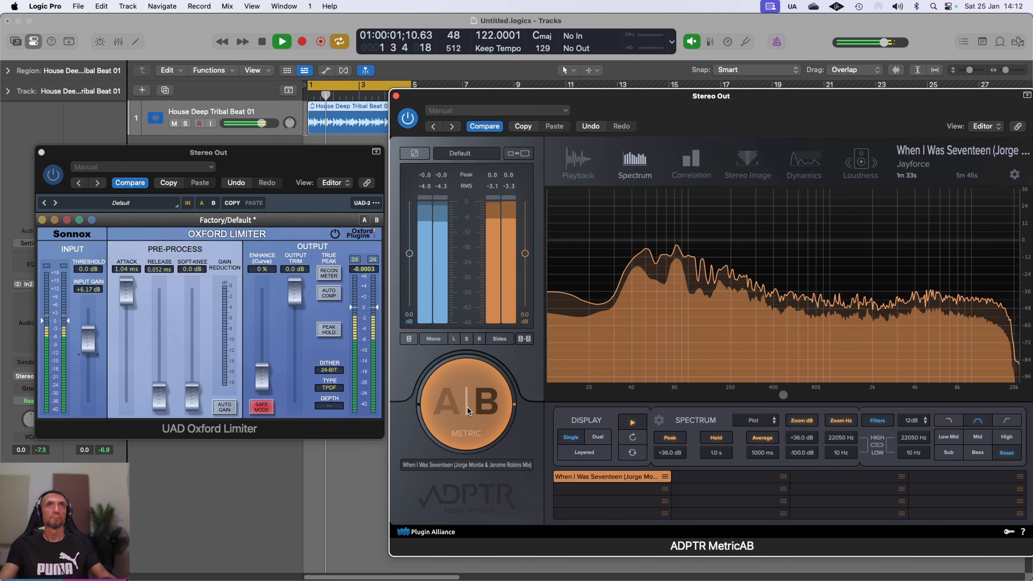
left_click(467, 407)
left_click(468, 406)
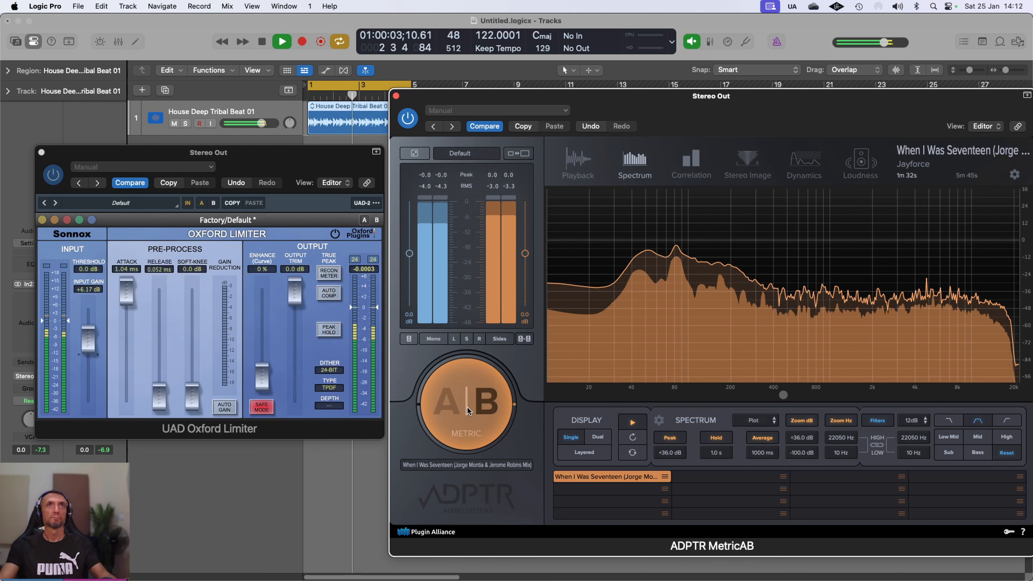
left_click(467, 406)
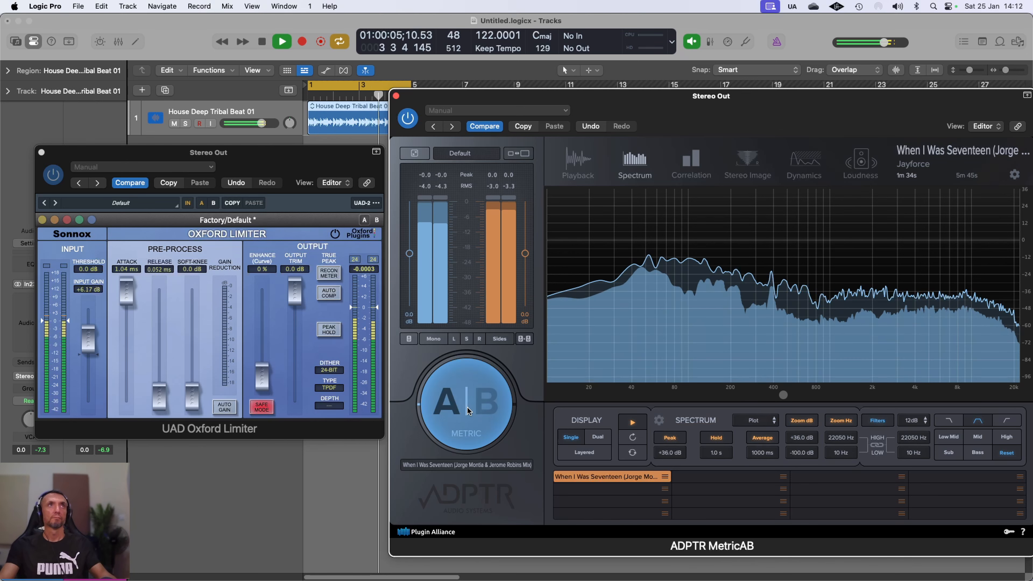
left_click(467, 406)
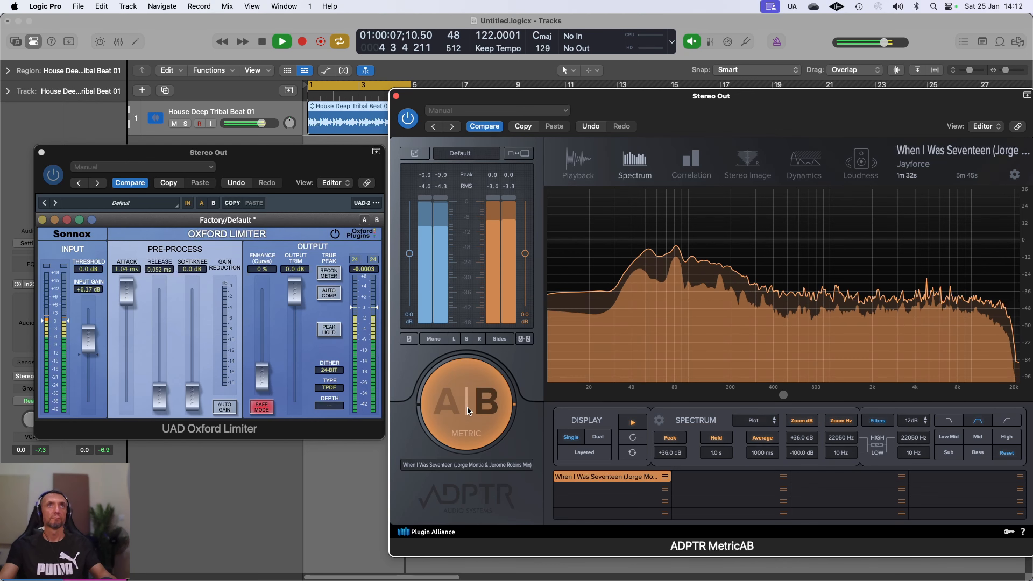
left_click(467, 406)
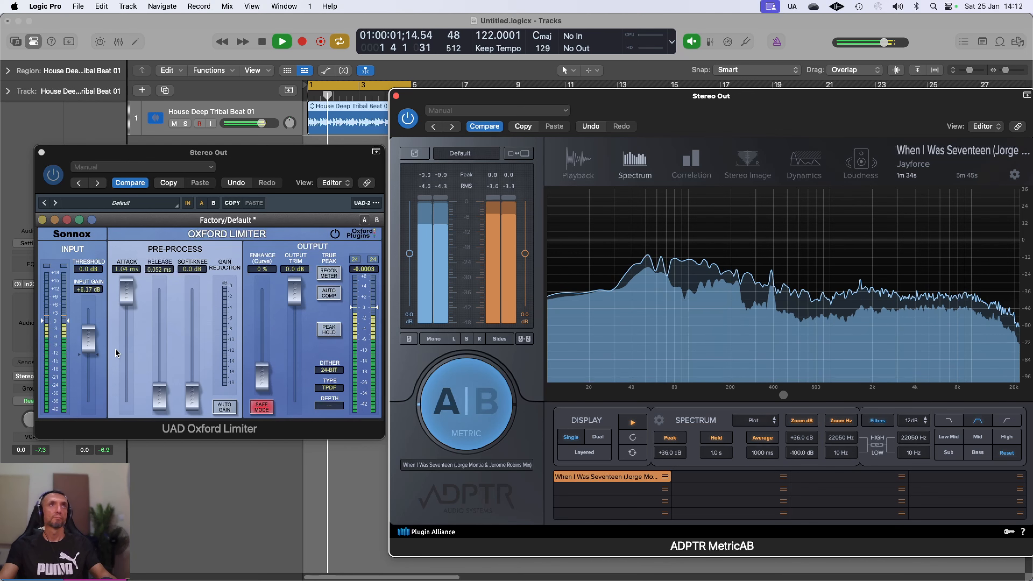
Step: Lower the limiter's input gain slightly and A/B the mix against the reference again
left_click_drag(88, 338, 90, 347)
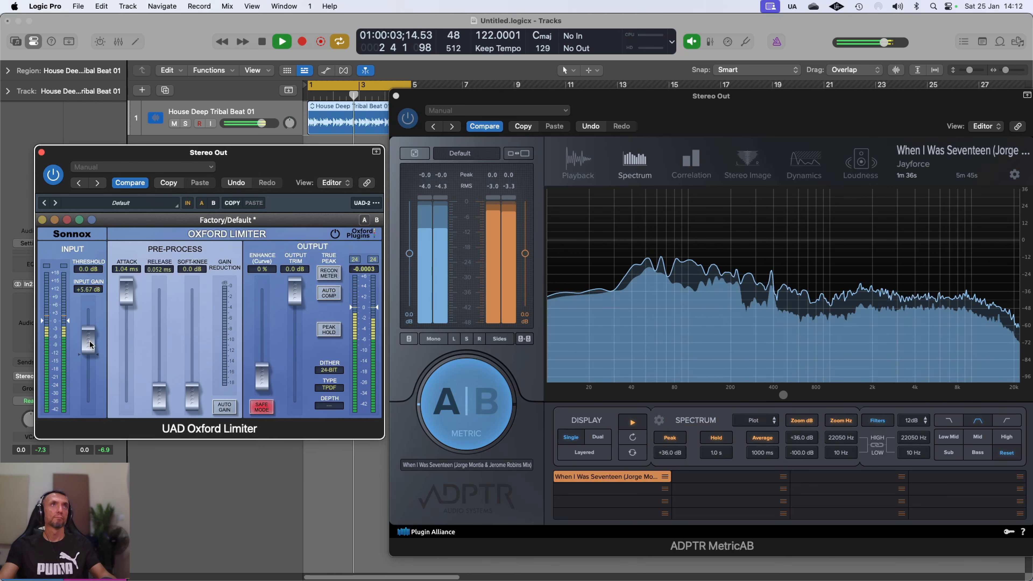
left_click(468, 405)
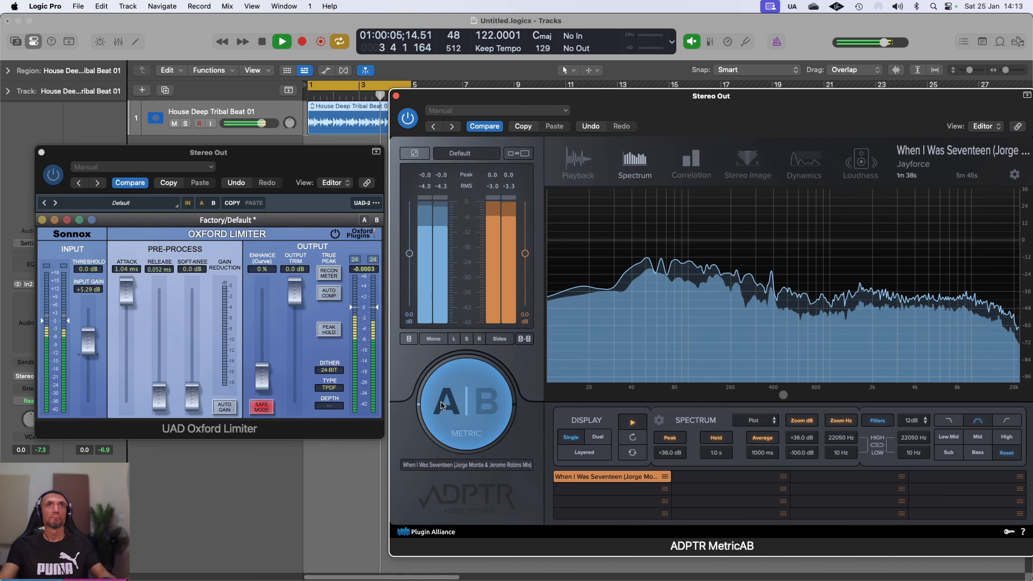
left_click(469, 405)
left_click(470, 406)
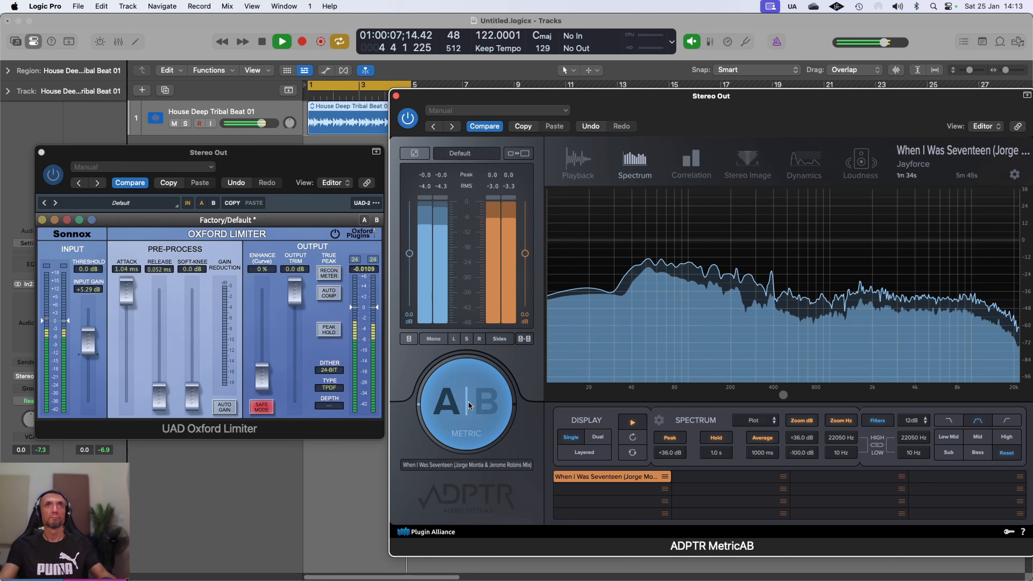
left_click(469, 405)
left_click(468, 405)
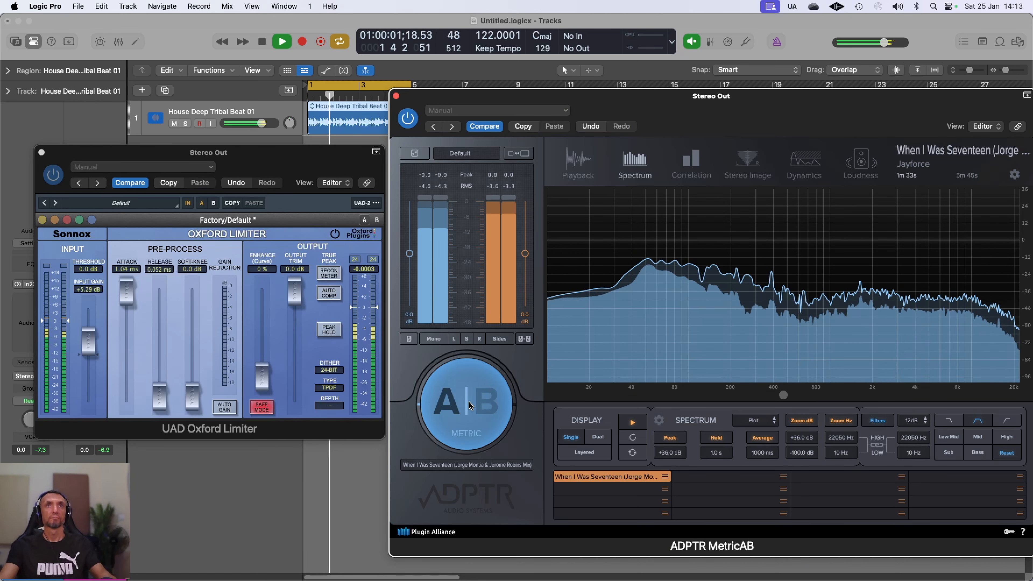
left_click(468, 405)
left_click(469, 406)
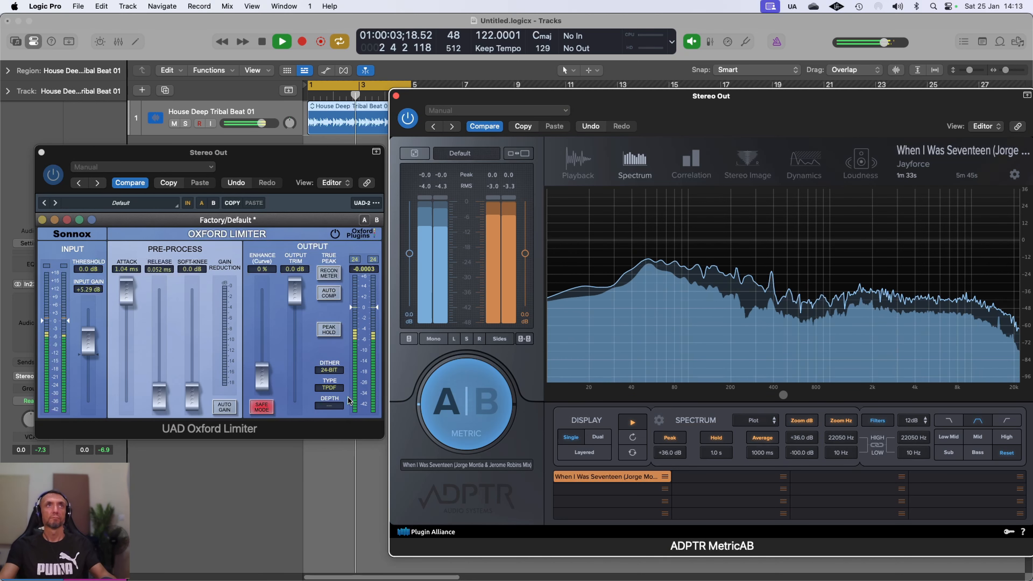
Step: Set limiter input gain to +5.93 dB, A/B against the reference, then stop playback
left_click_drag(83, 349, 82, 347)
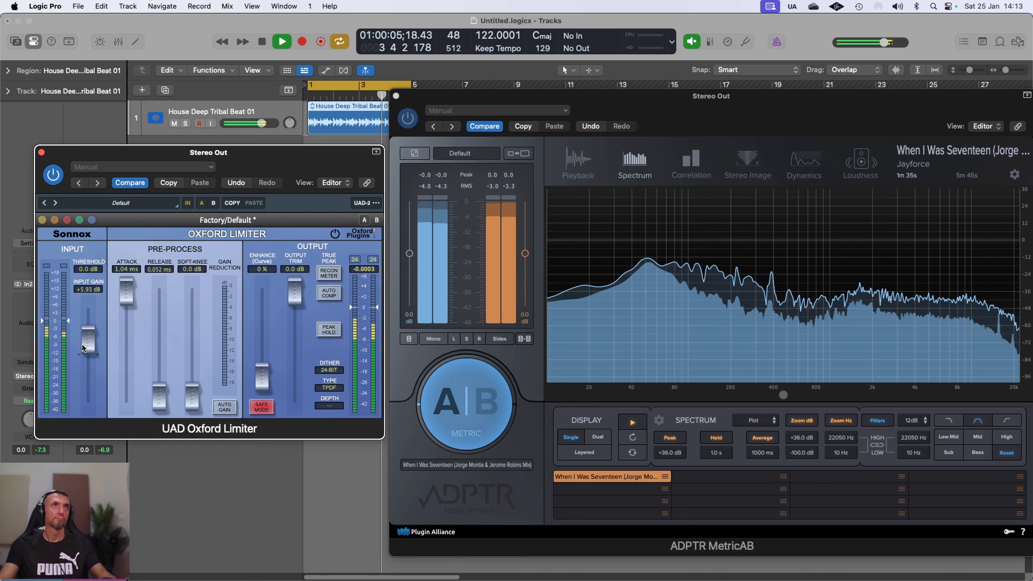
left_click(464, 400)
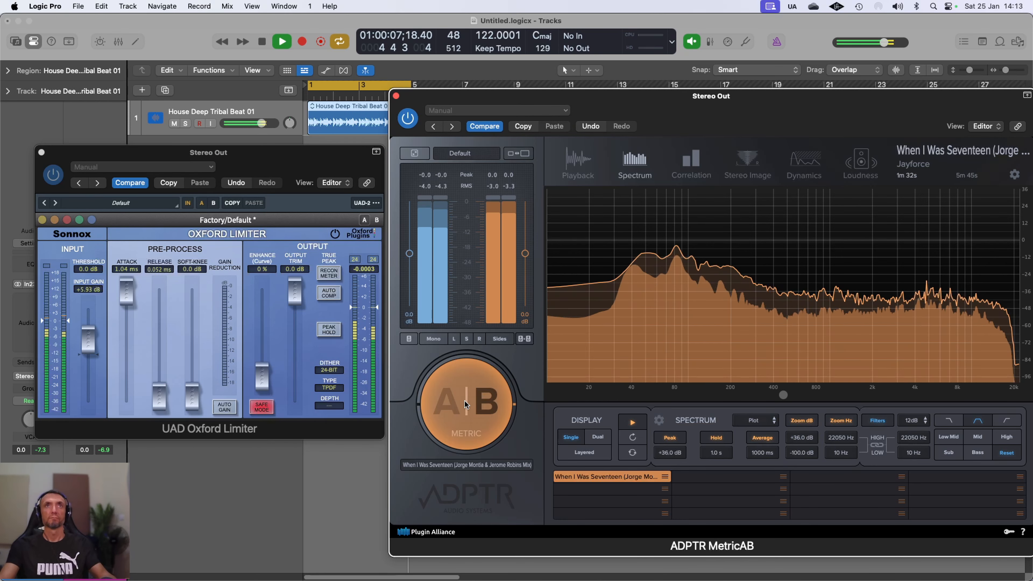
left_click(464, 400)
left_click(464, 399)
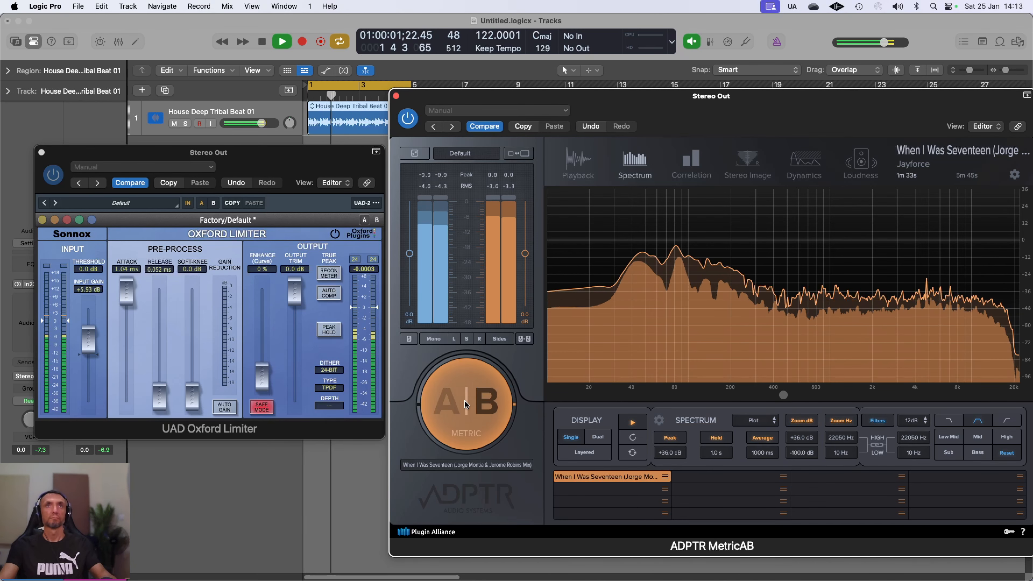
left_click(464, 399)
left_click(464, 399)
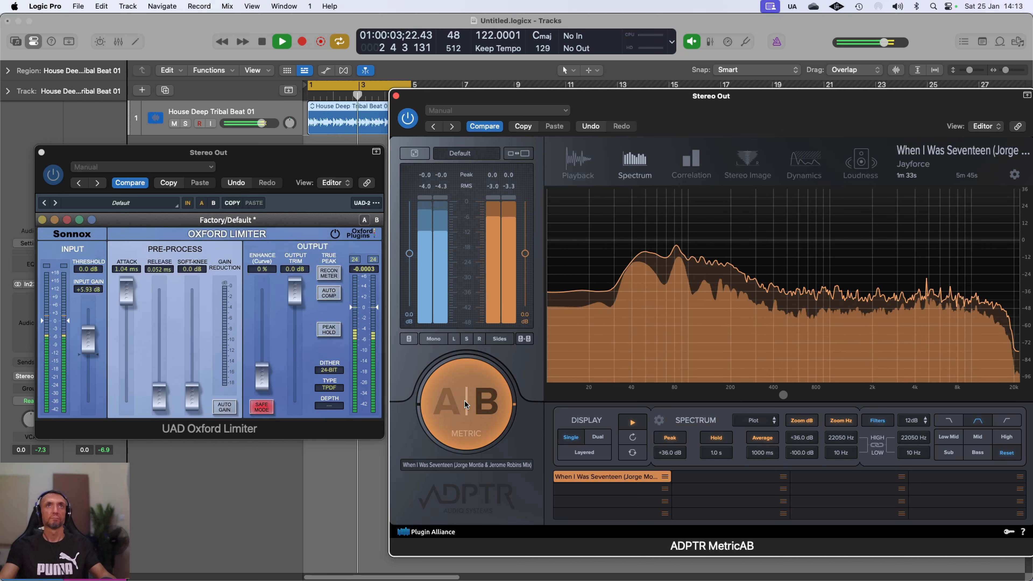
left_click(464, 399)
left_click(464, 400)
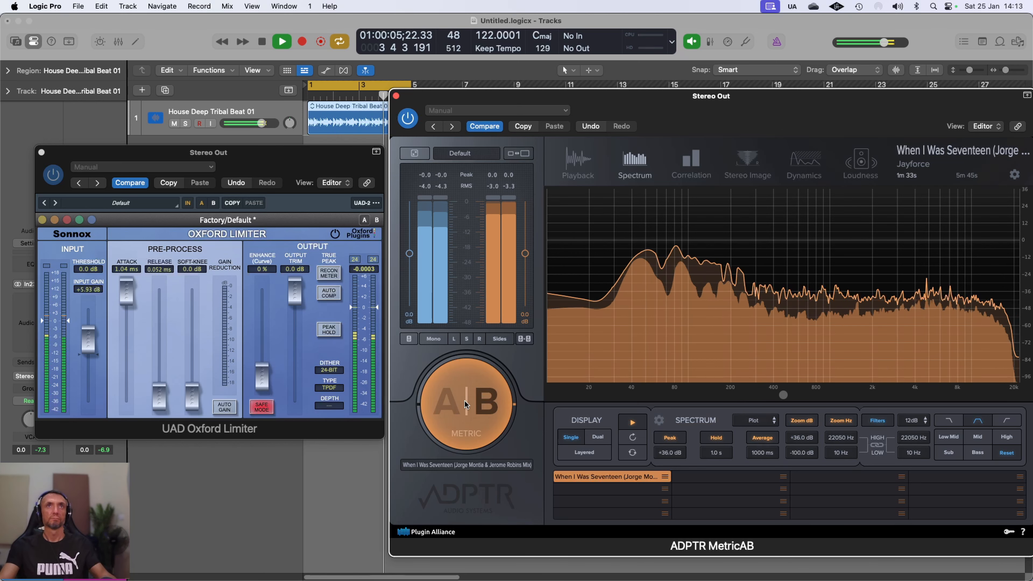
left_click(464, 399)
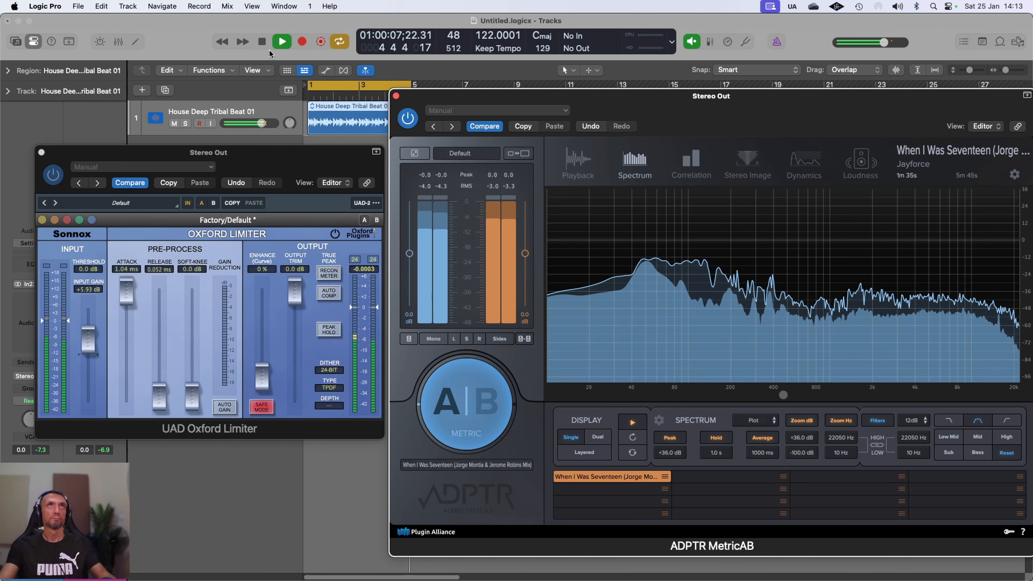
left_click(264, 44)
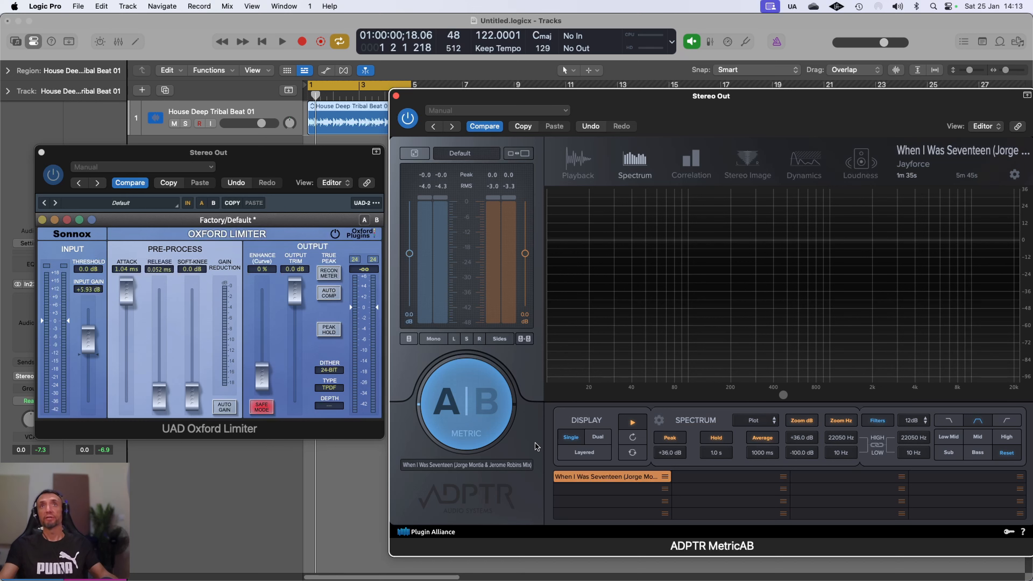
Step: Restrict MetricAB to the sub-bass range and A/B the low end against the reference, ending on the beat
left_click(943, 456)
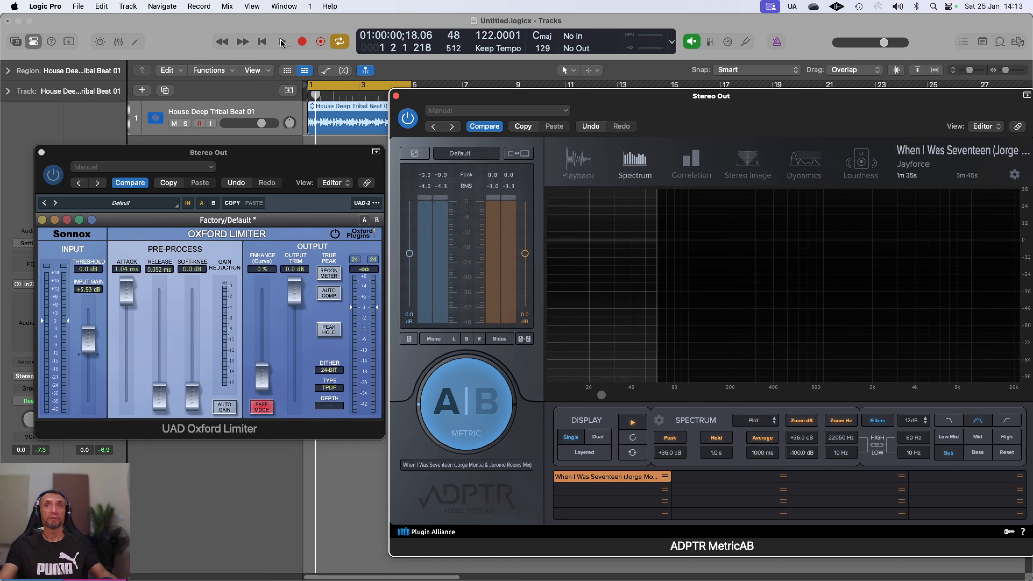
left_click(283, 43)
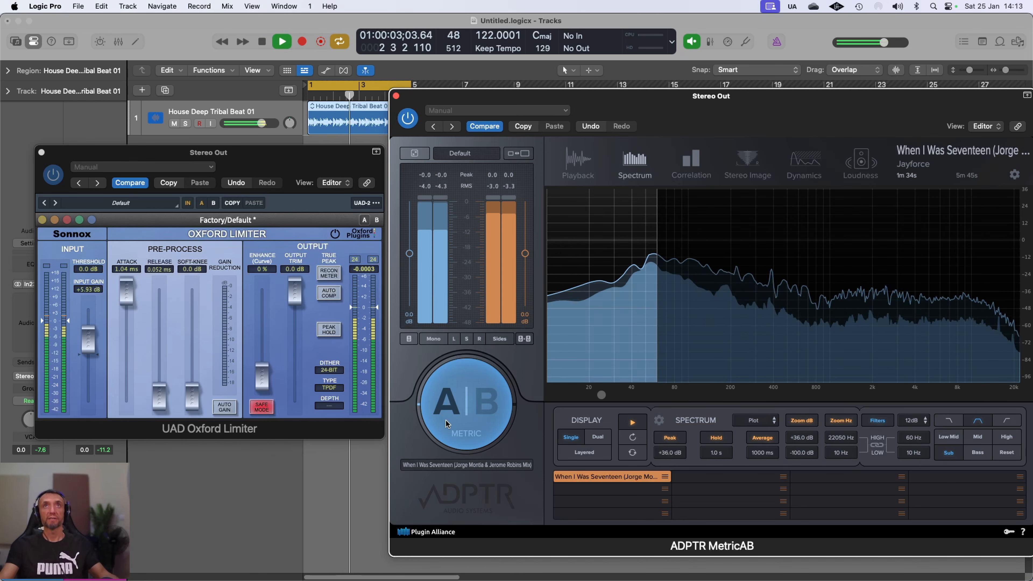
left_click(459, 419)
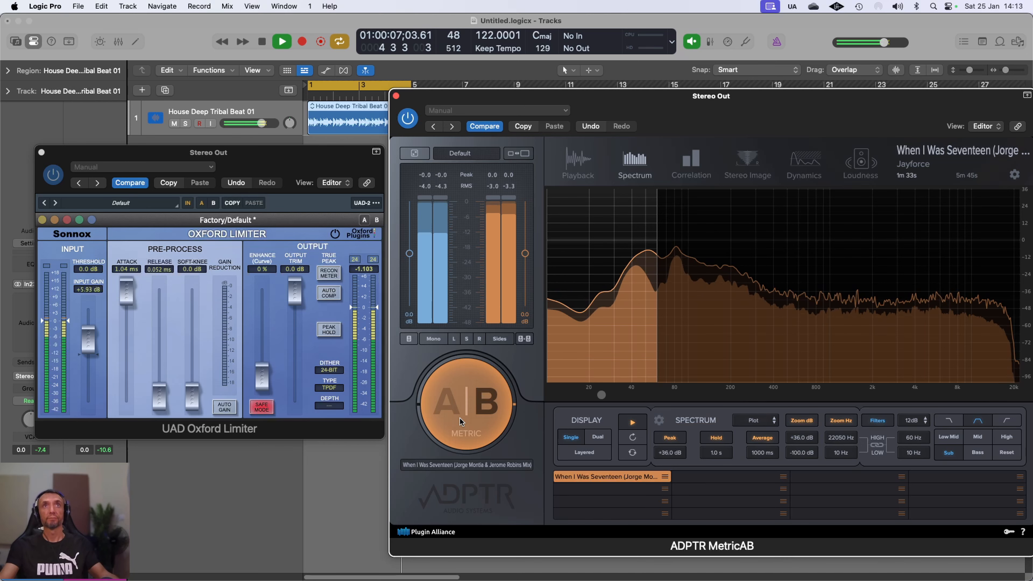
left_click(459, 417)
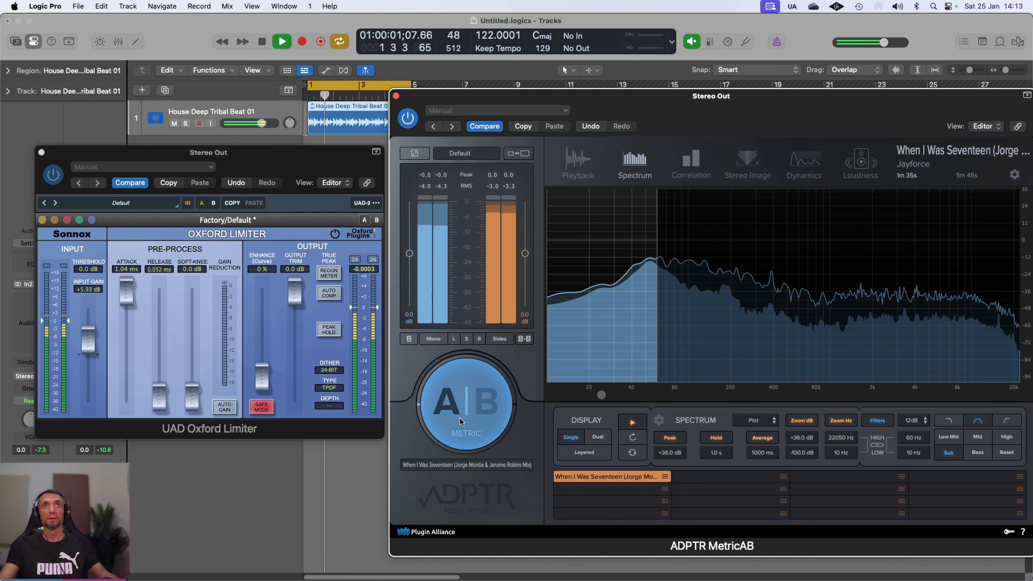
left_click(459, 417)
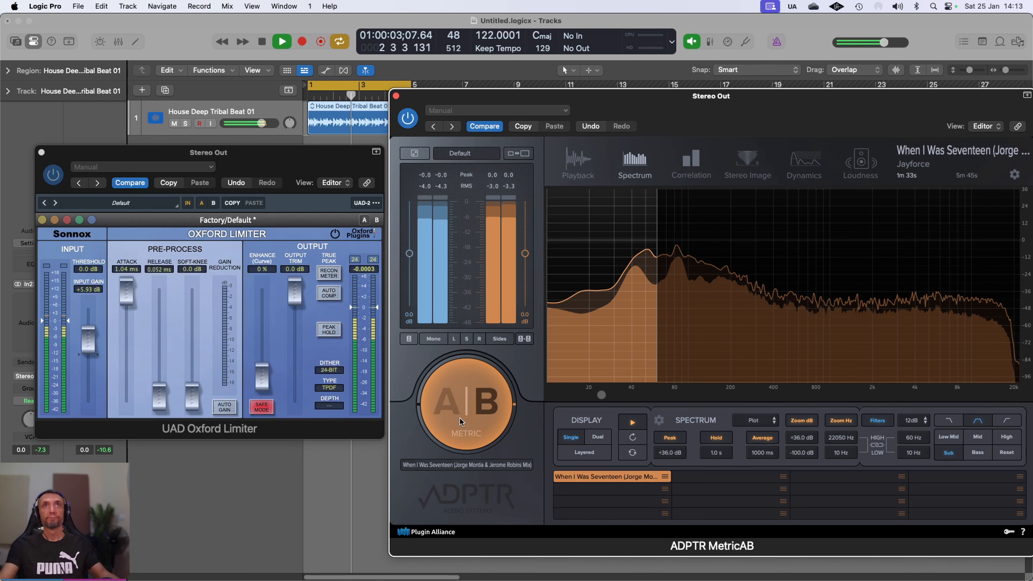
left_click(459, 417)
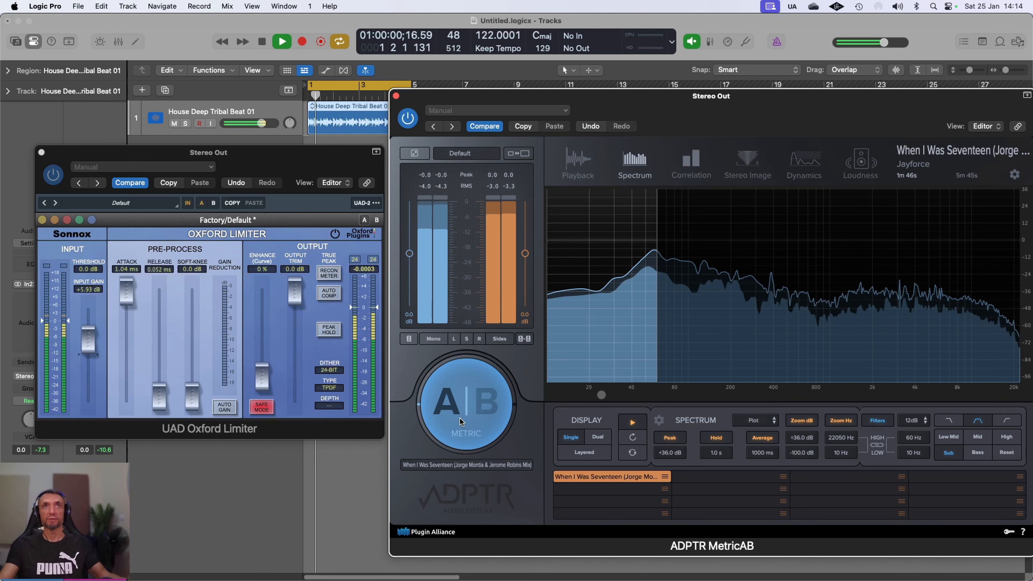
left_click(459, 418)
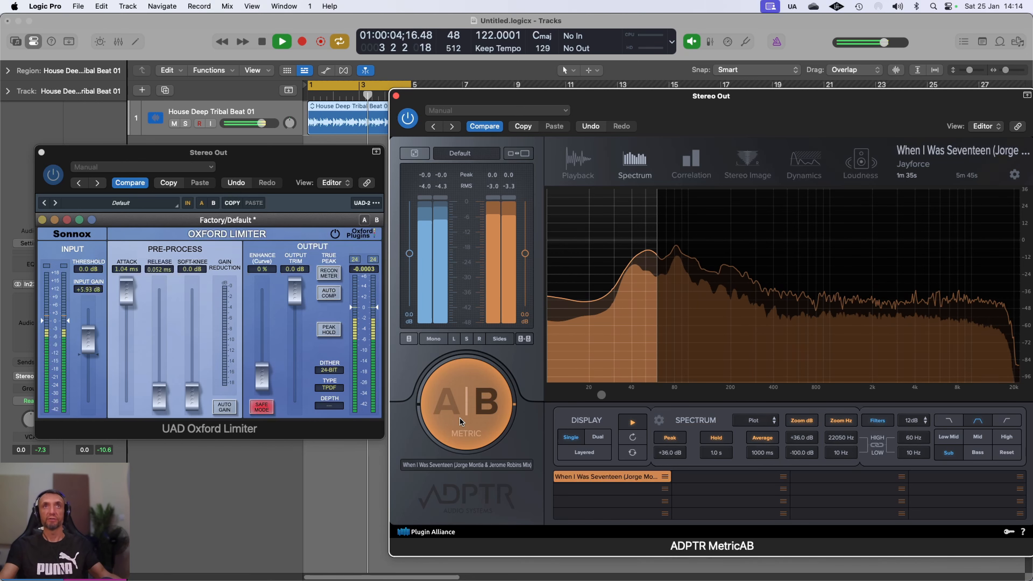
left_click(459, 417)
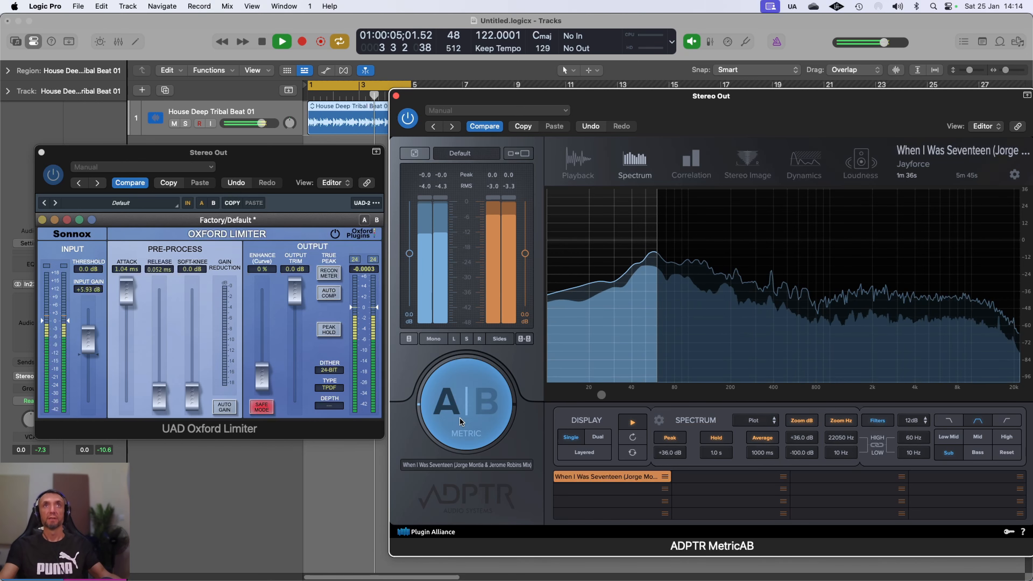
Step: Use MetricAB's Bass filter (up to 250 Hz), A/B compare ending on the beat, then stop playback
left_click(979, 456)
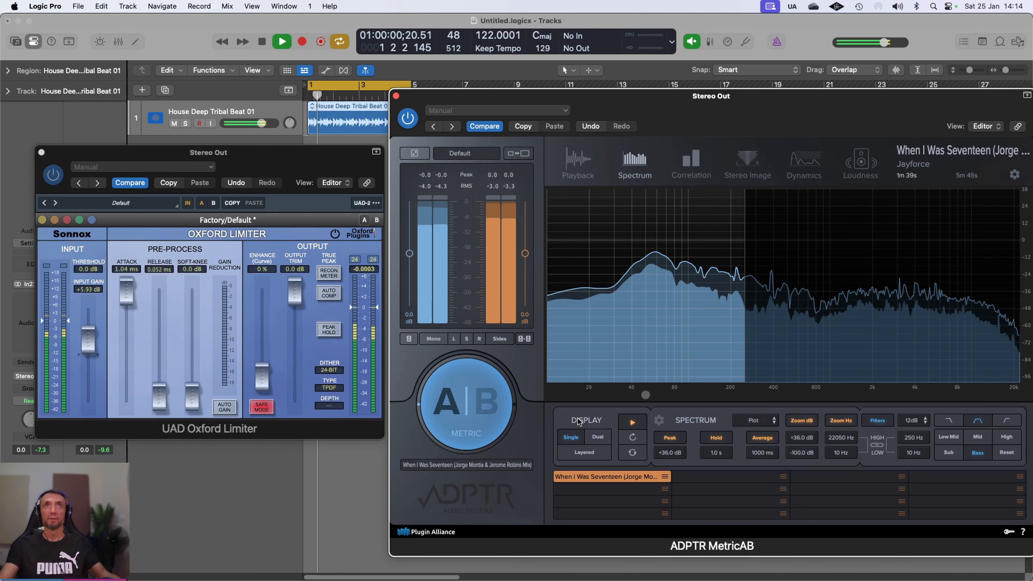
left_click(473, 408)
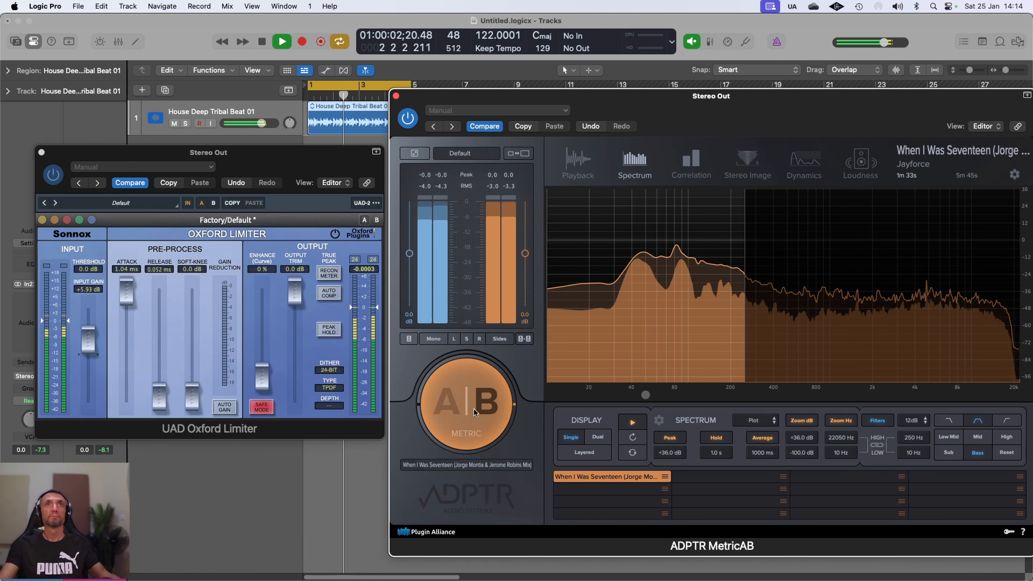
left_click(473, 408)
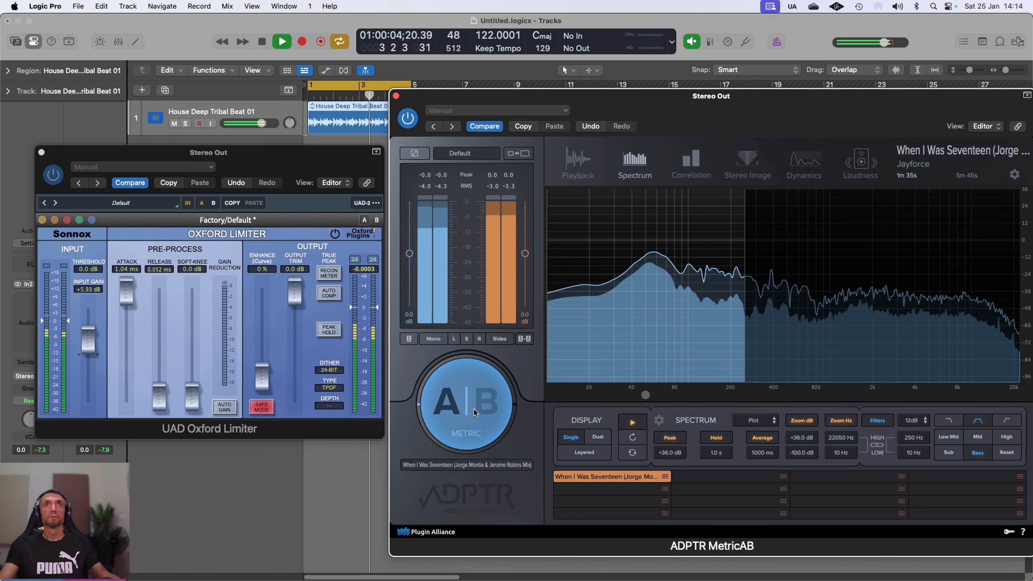
left_click(473, 409)
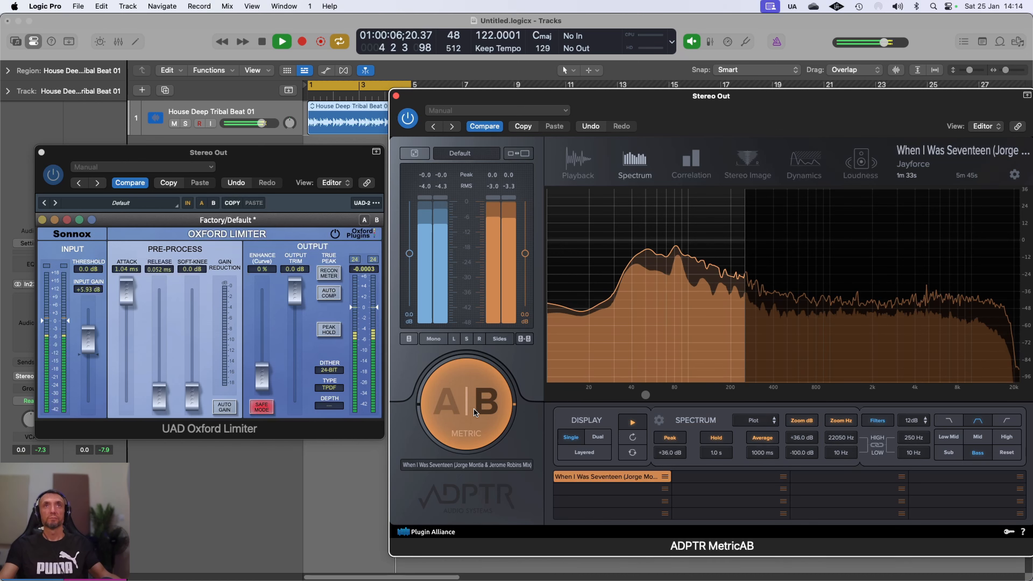
left_click(474, 409)
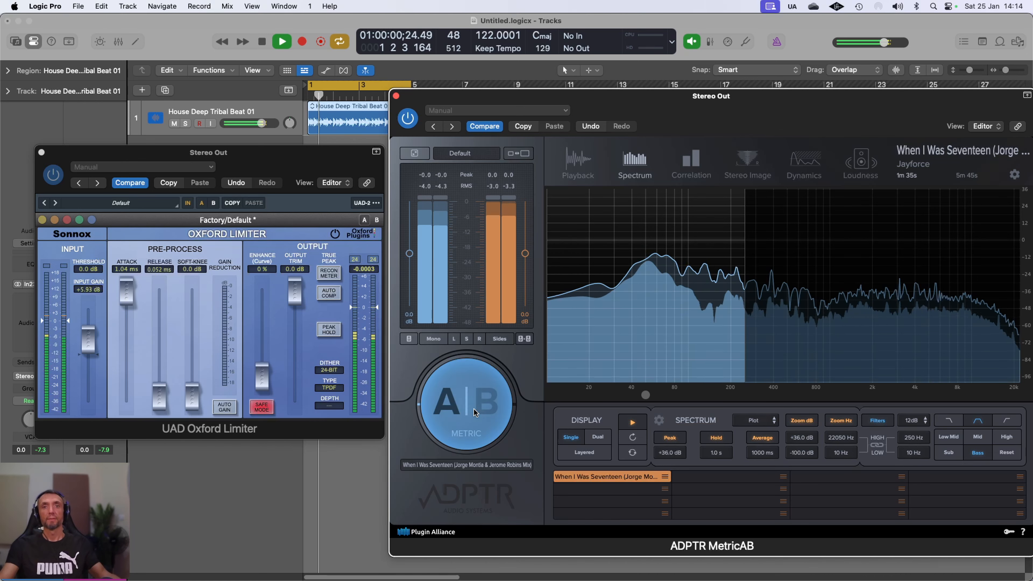
left_click(473, 411)
left_click(474, 411)
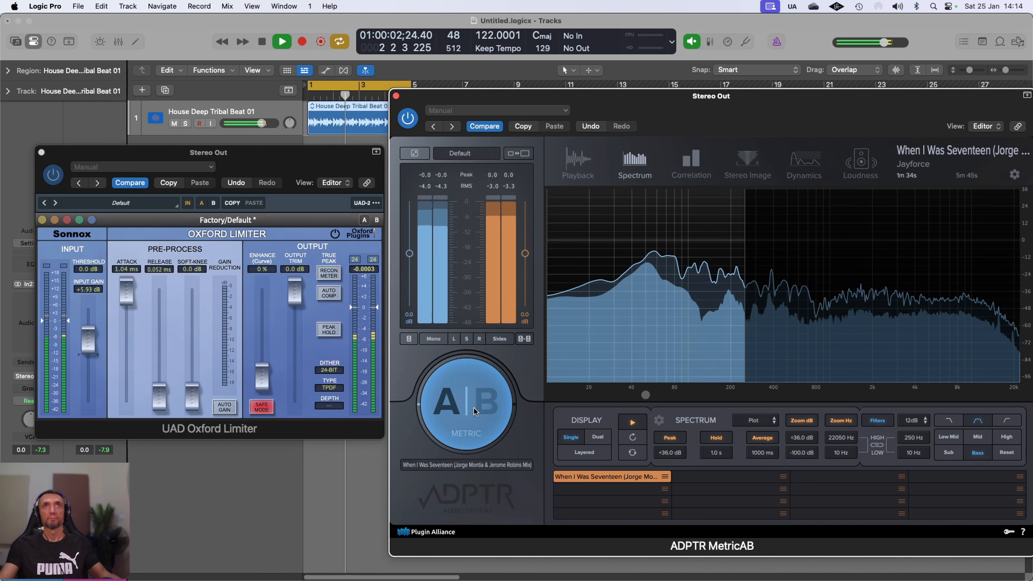
left_click(264, 41)
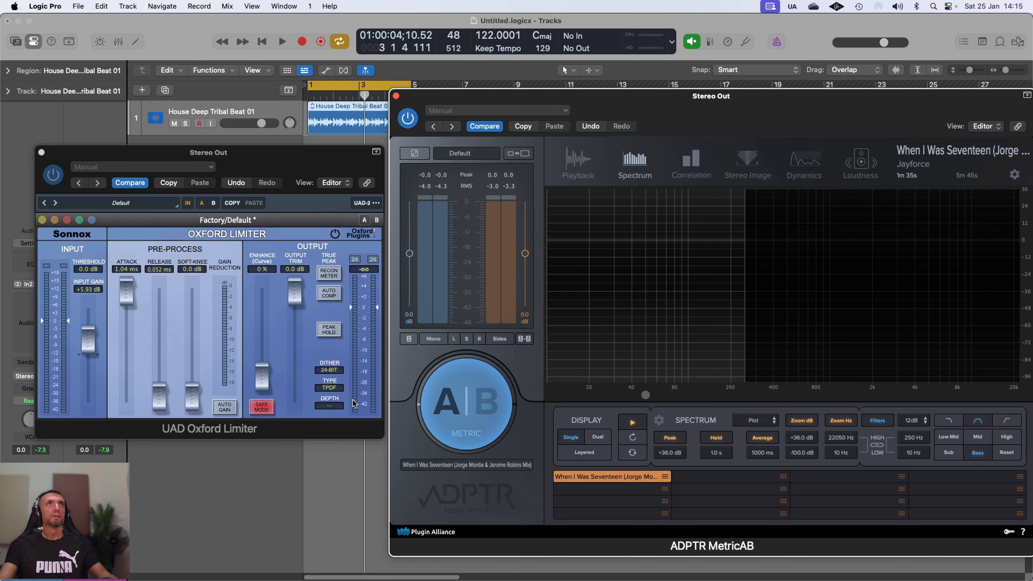
Step: Close the Oxford Limiter and MetricAB windows and open SoundID Reference on Stereo Out
left_click(42, 153)
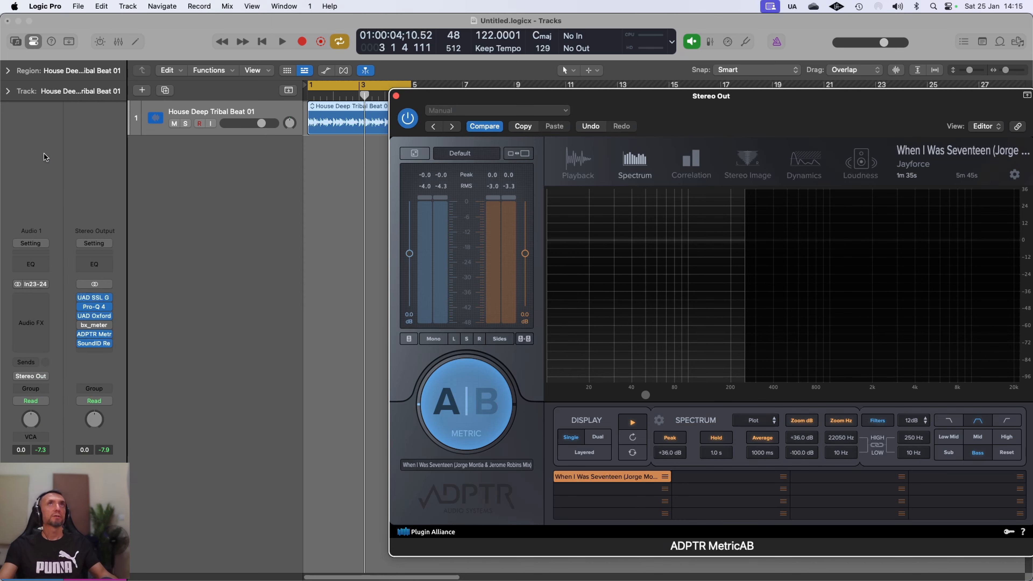
left_click(395, 96)
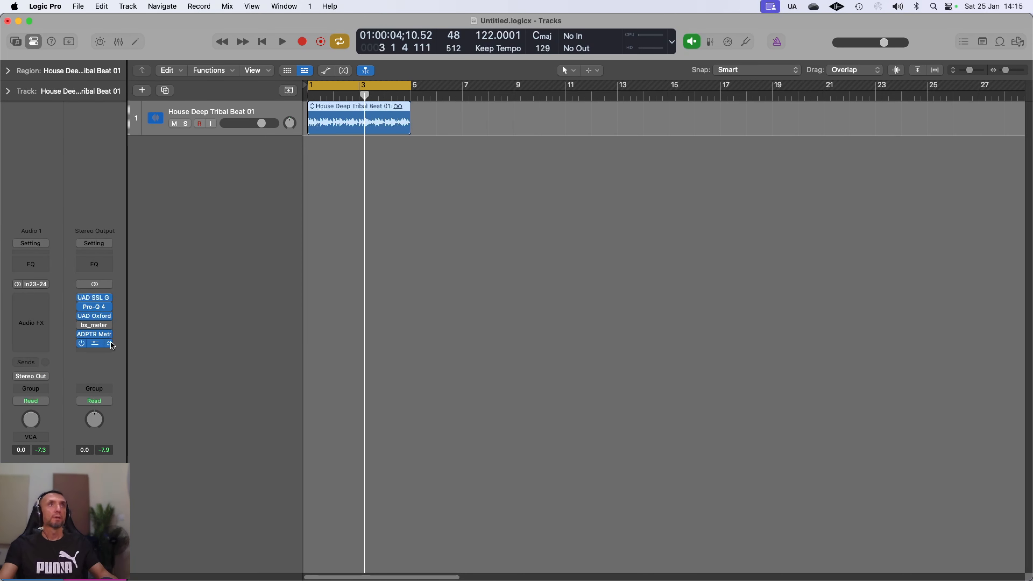
left_click(96, 345)
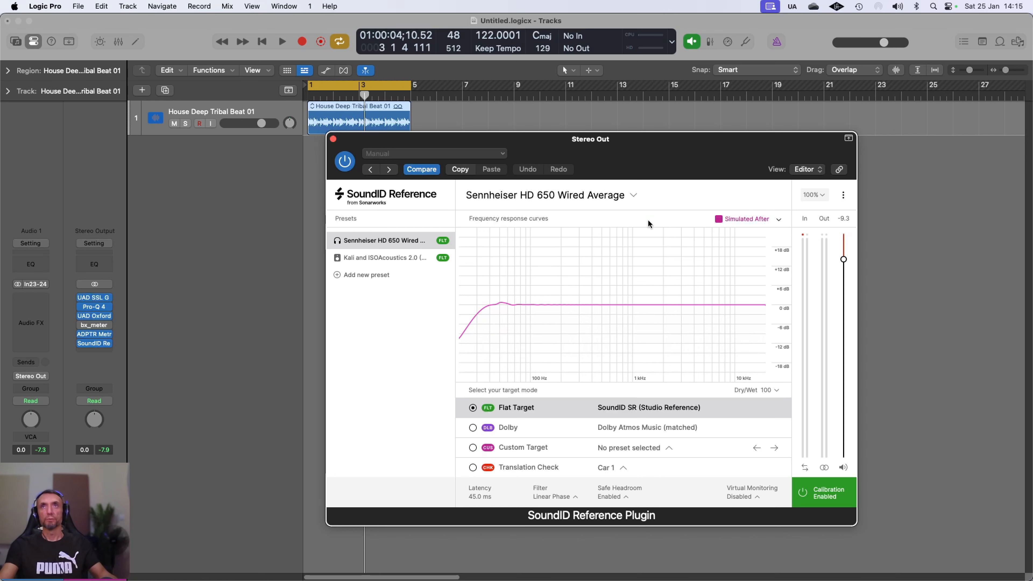
Step: Show the Before curve instead of Simulated After in SoundID Reference
left_click(748, 218)
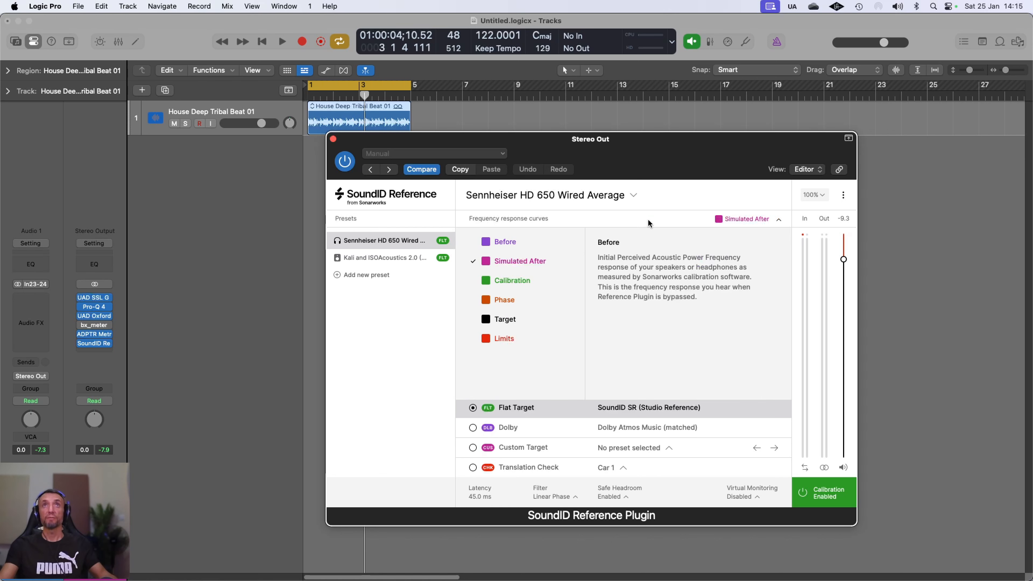
left_click(484, 244)
left_click(483, 262)
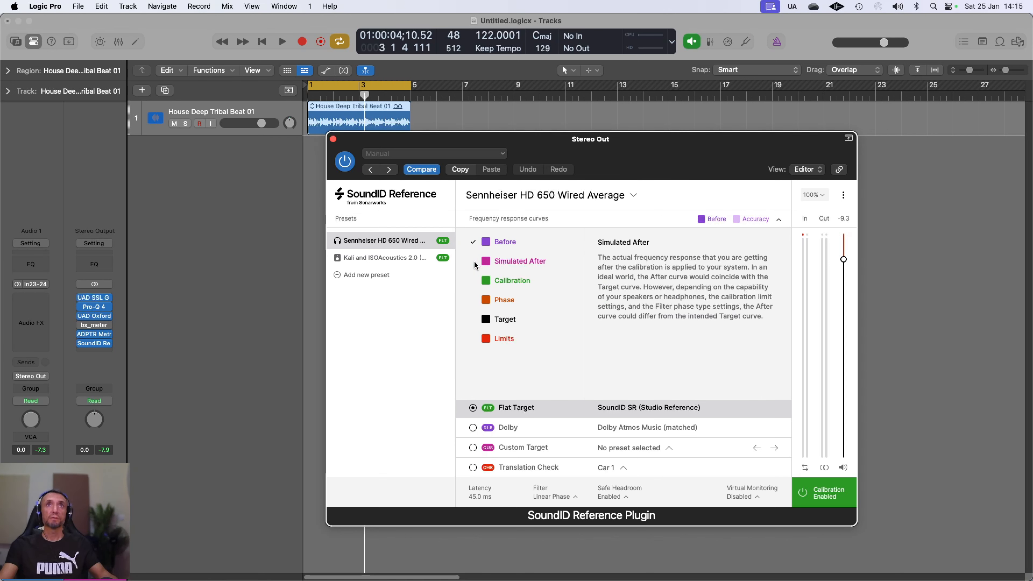
left_click(673, 198)
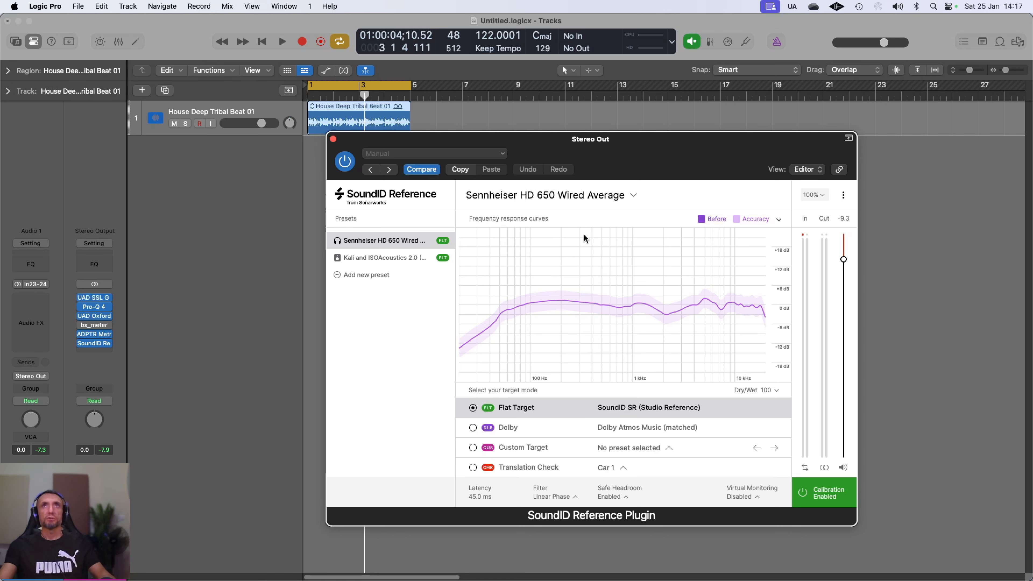
Step: Add the green Calibration curve to the SoundID graph alongside the Before curve
left_click(631, 220)
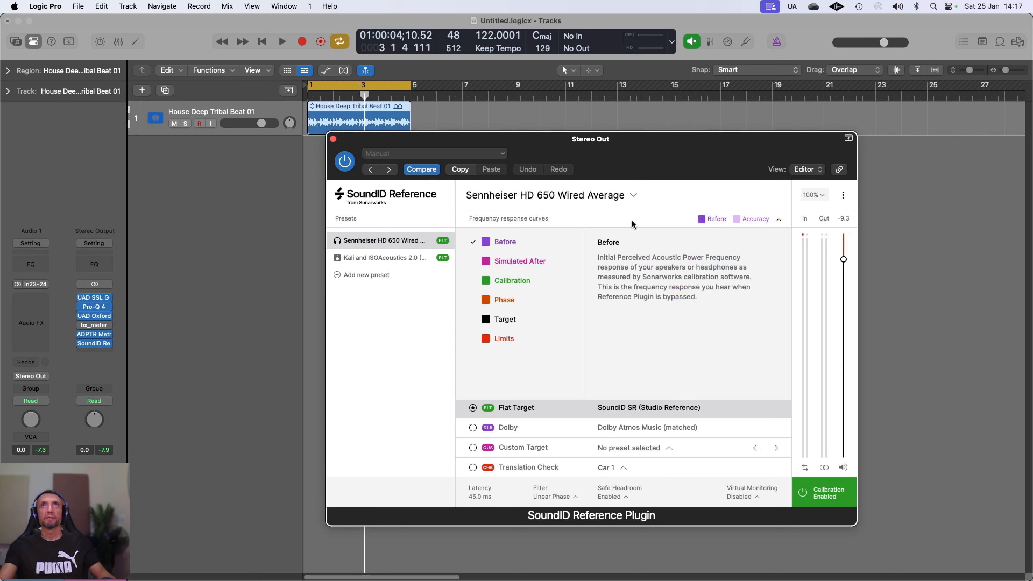
left_click(485, 280)
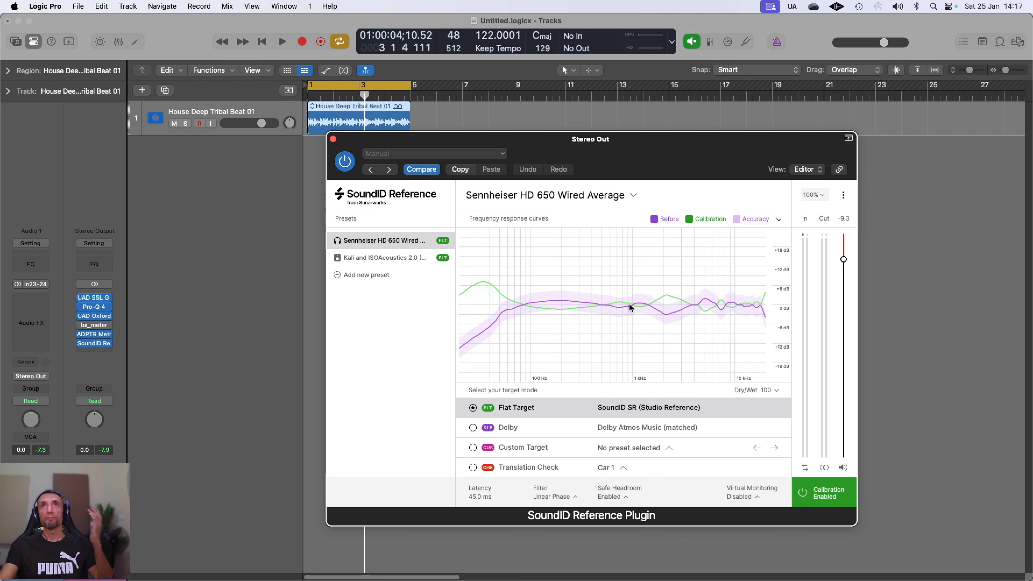
Step: Restore SoundID to show only the Simulated After curve, then close its window
left_click(590, 215)
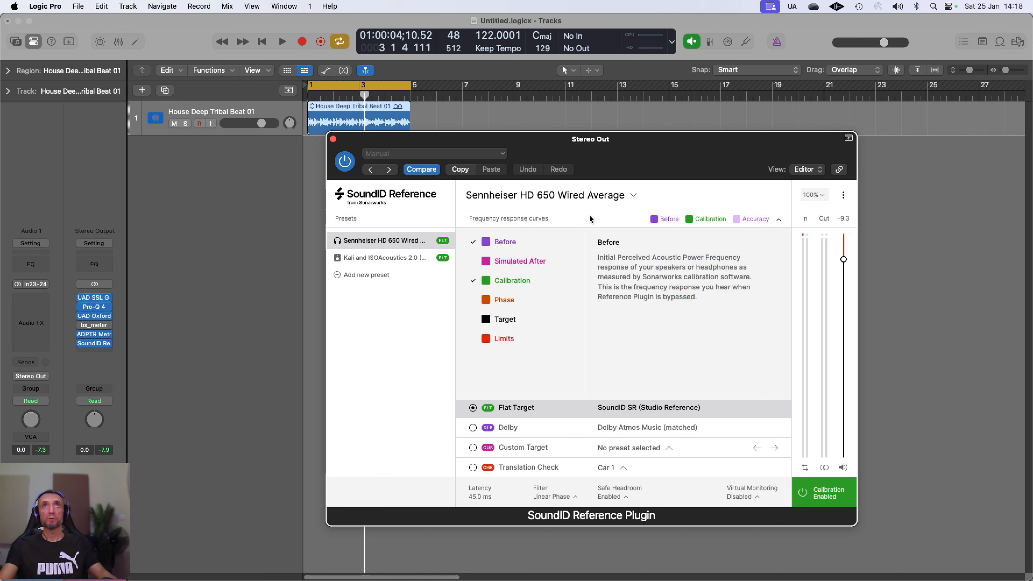
left_click(474, 243)
left_click(473, 280)
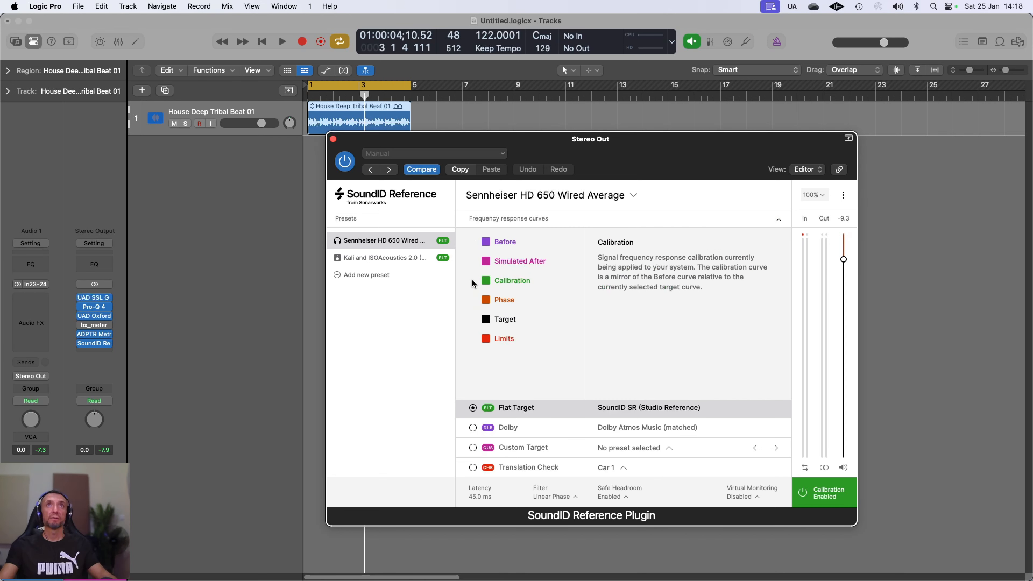
left_click(484, 263)
left_click(639, 218)
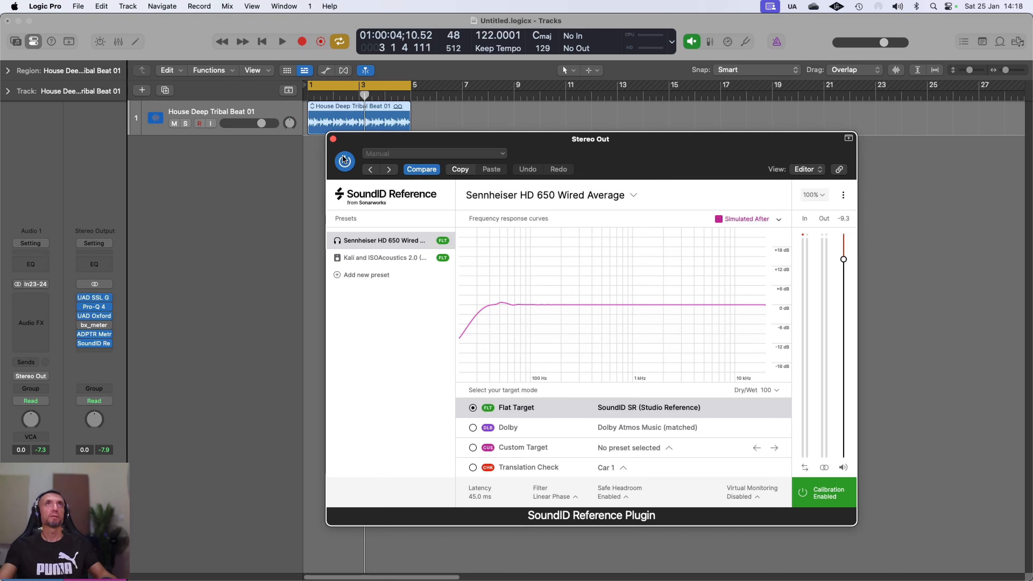
left_click(333, 139)
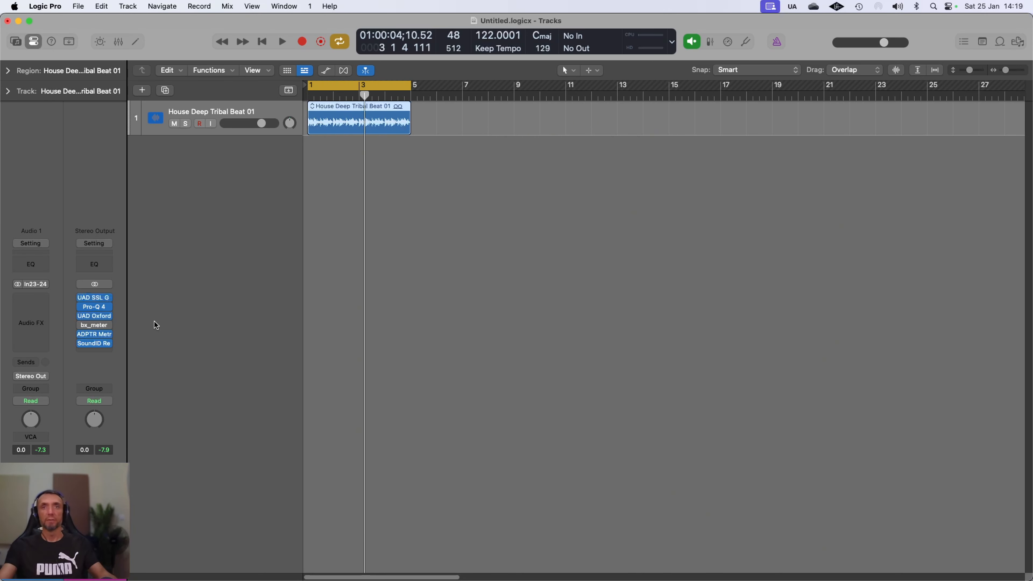